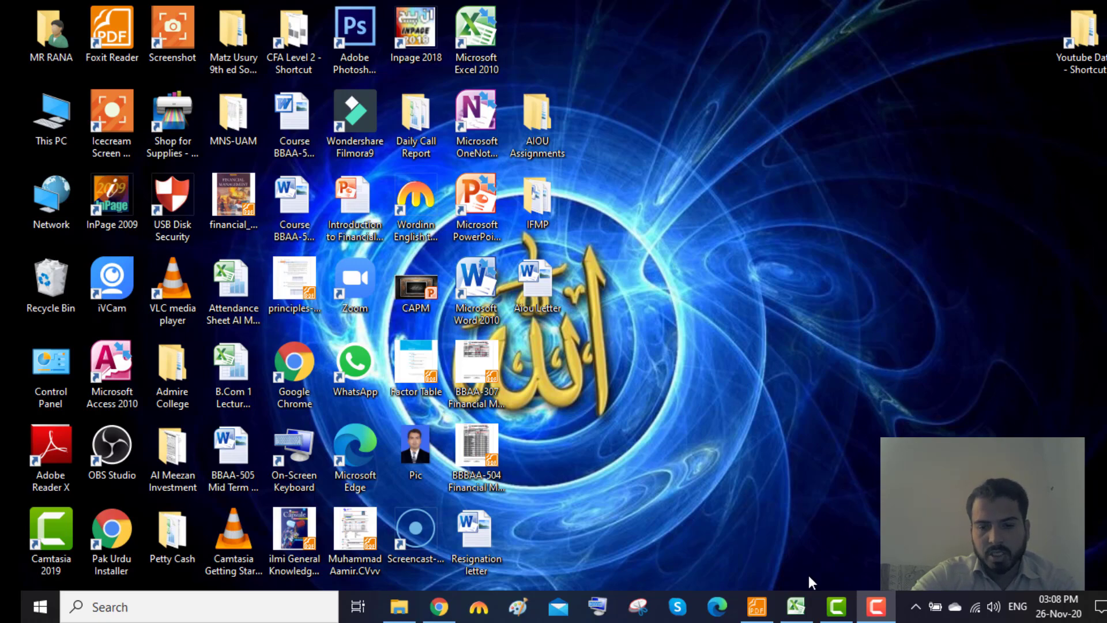
# Step: Bring the Excel workbook back on screen and select cell I5
pyautogui.click(796, 605)
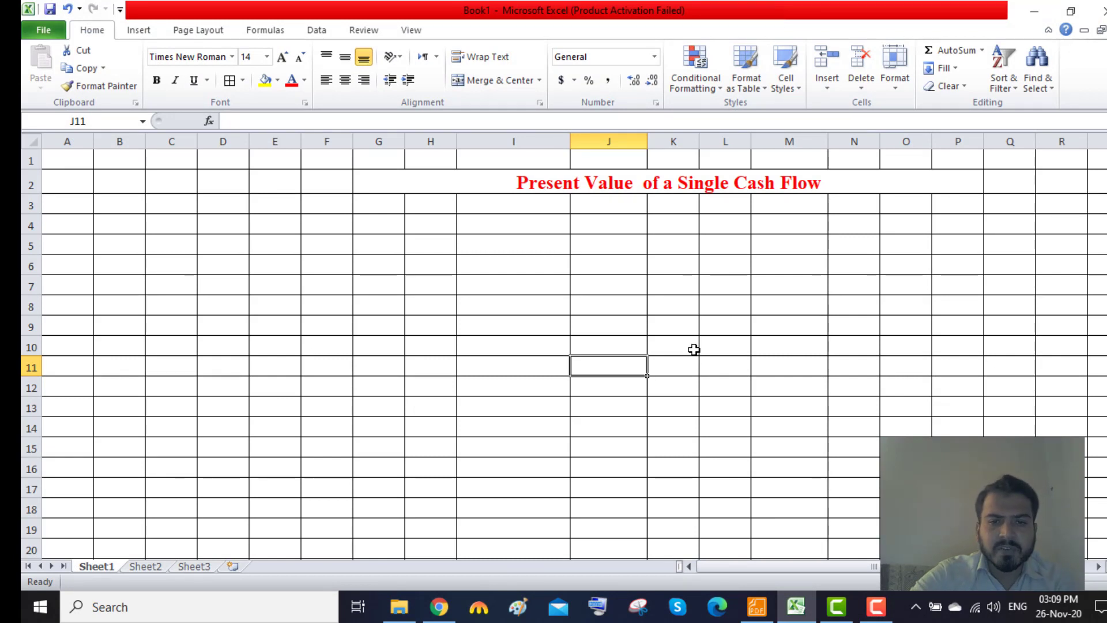
pyautogui.click(525, 244)
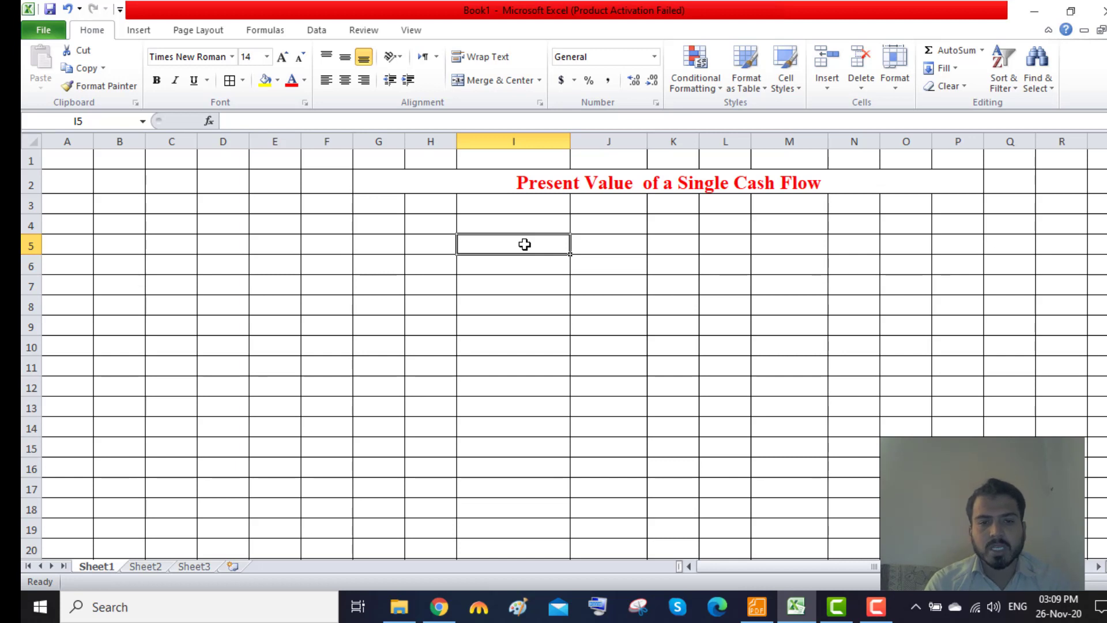
# Step: Enter the label Future Value in I5 and 2000 in J5, formatted as Accounting
pyautogui.write('Fu')
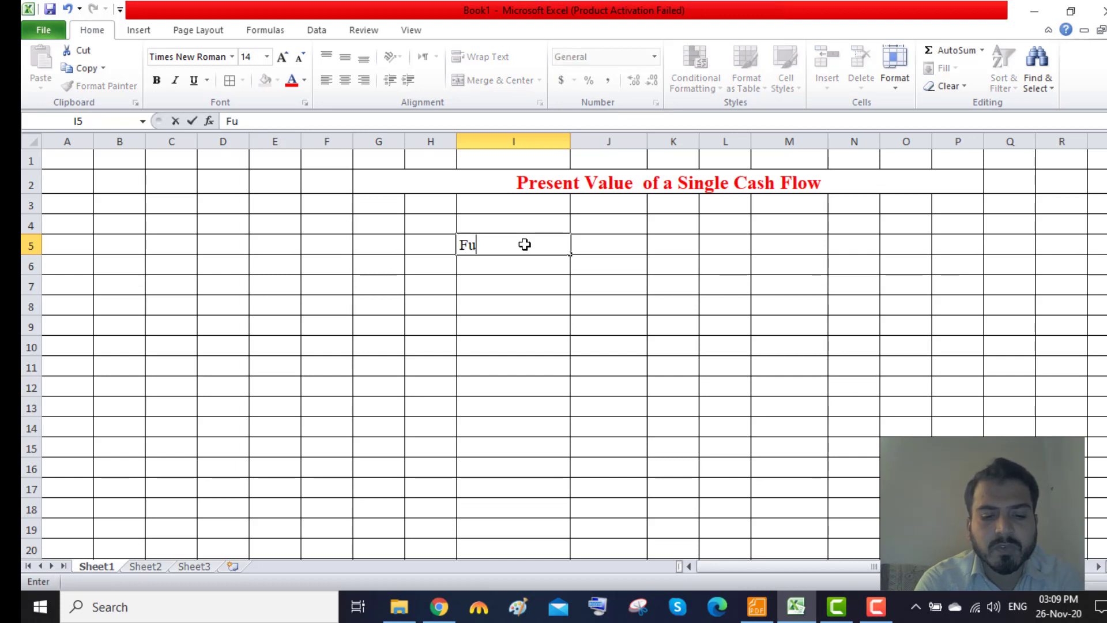
pyautogui.write('ture Val')
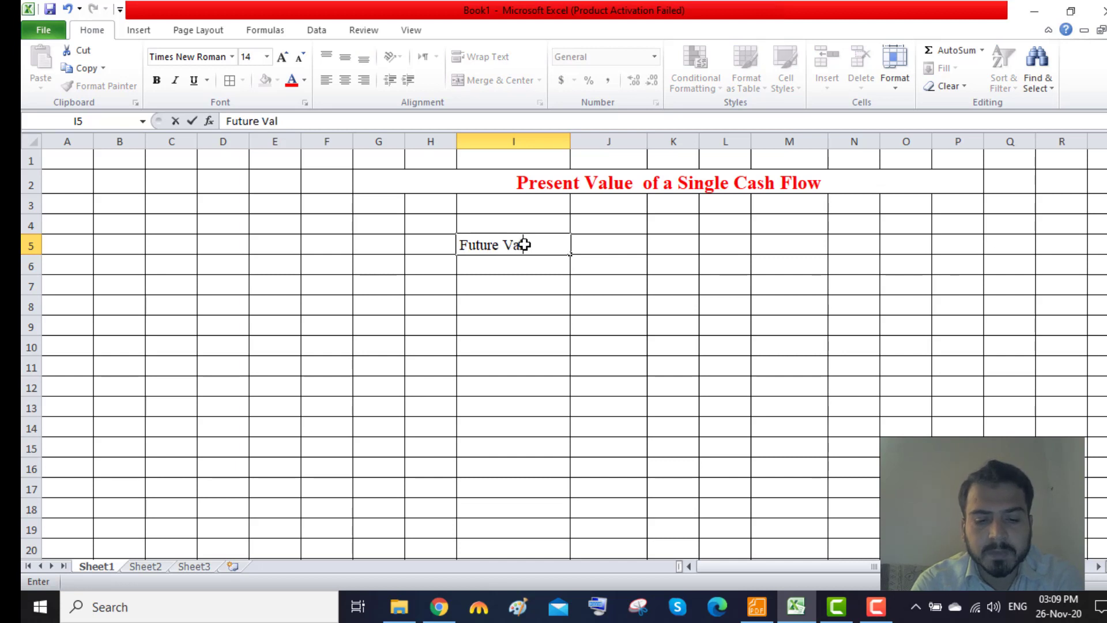
pyautogui.write('ue')
pyautogui.press('Tab')
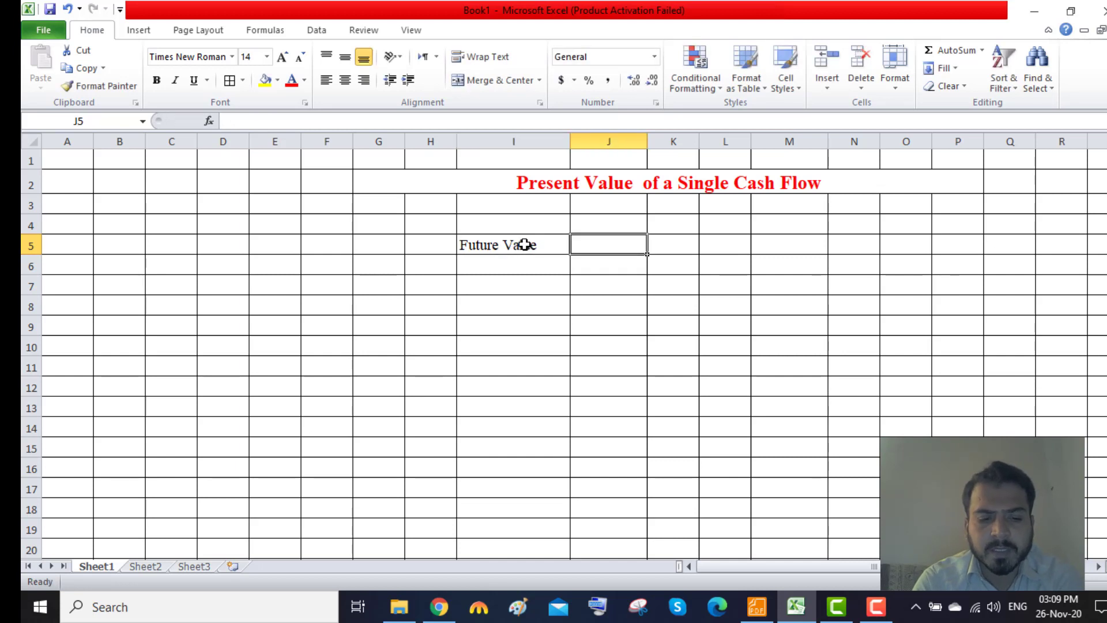
pyautogui.write('2000')
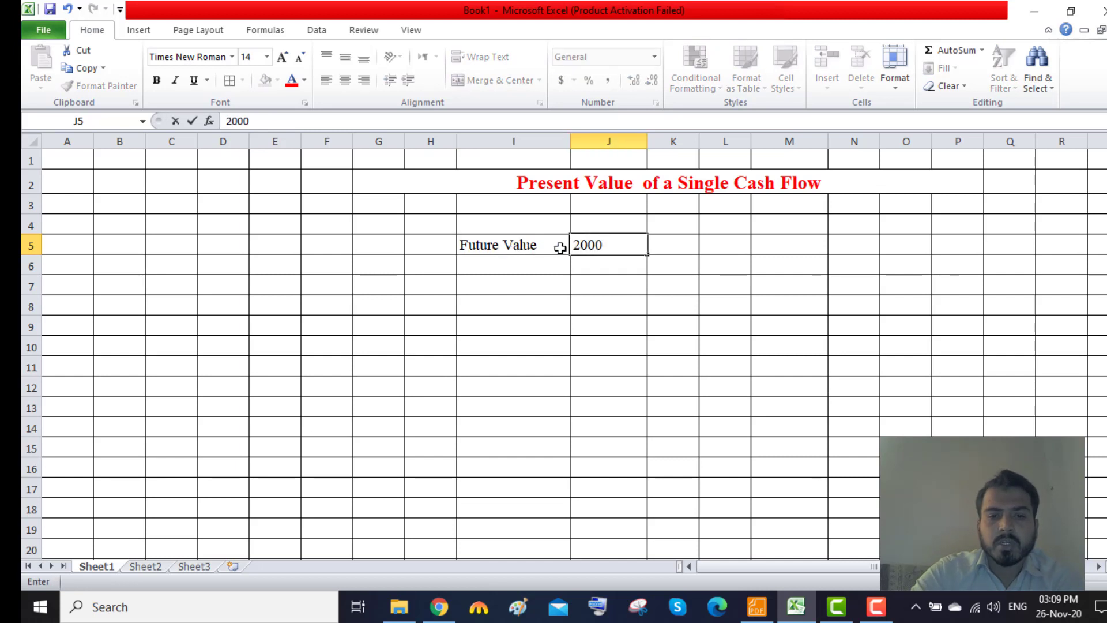
pyautogui.press('Return')
pyautogui.click(598, 245)
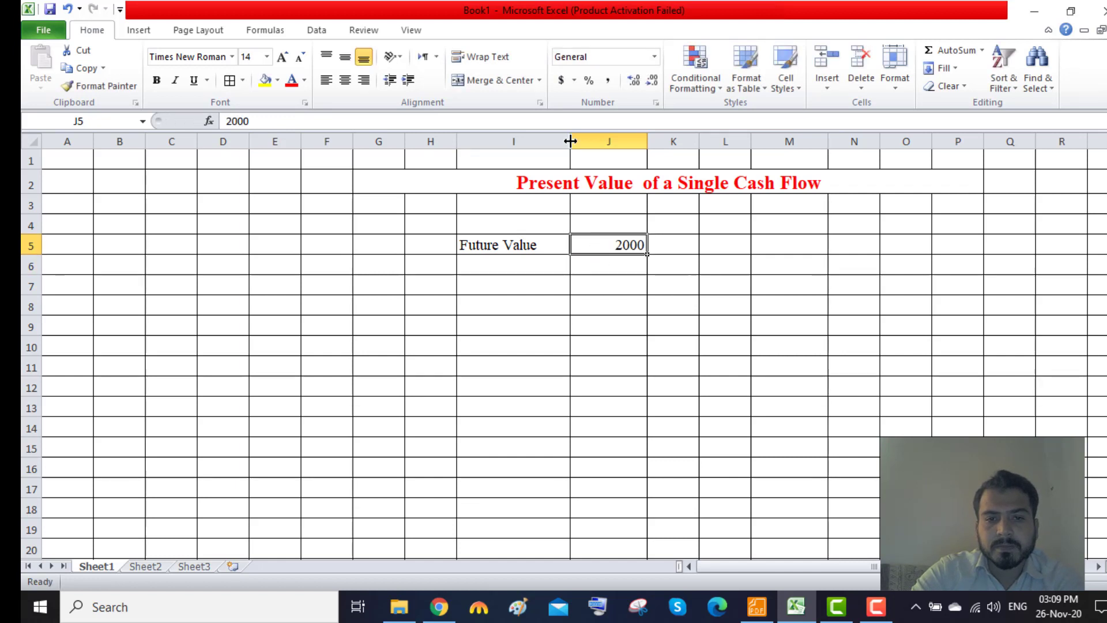
pyautogui.click(560, 79)
# Step: Enter the label Interest Rate in I7 and 10% in J7 as a percentage
pyautogui.click(498, 288)
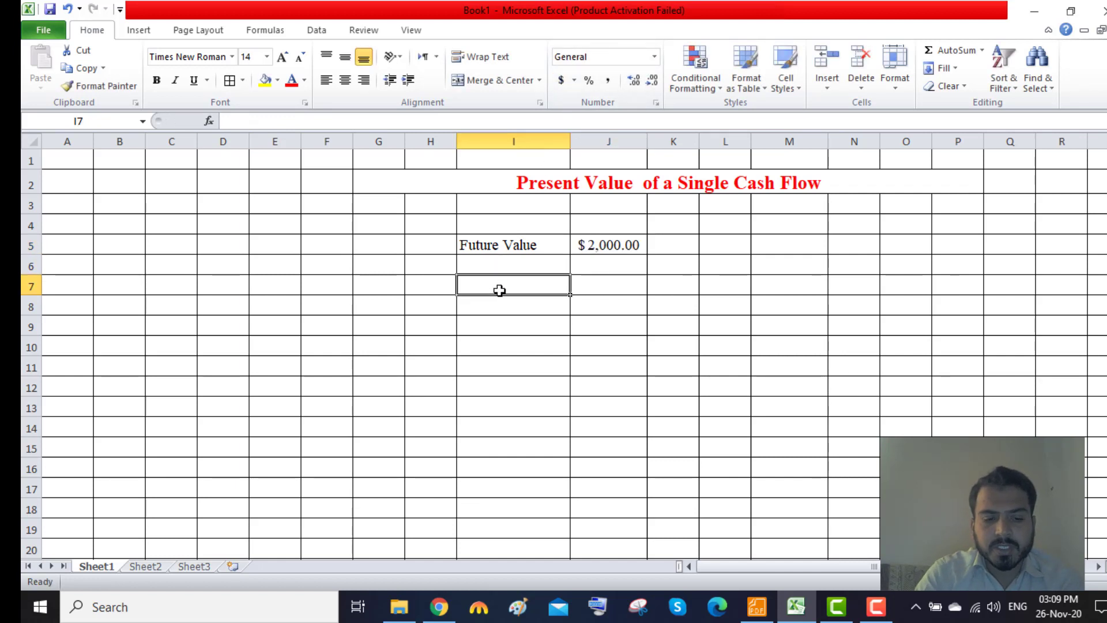
pyautogui.write('Interes')
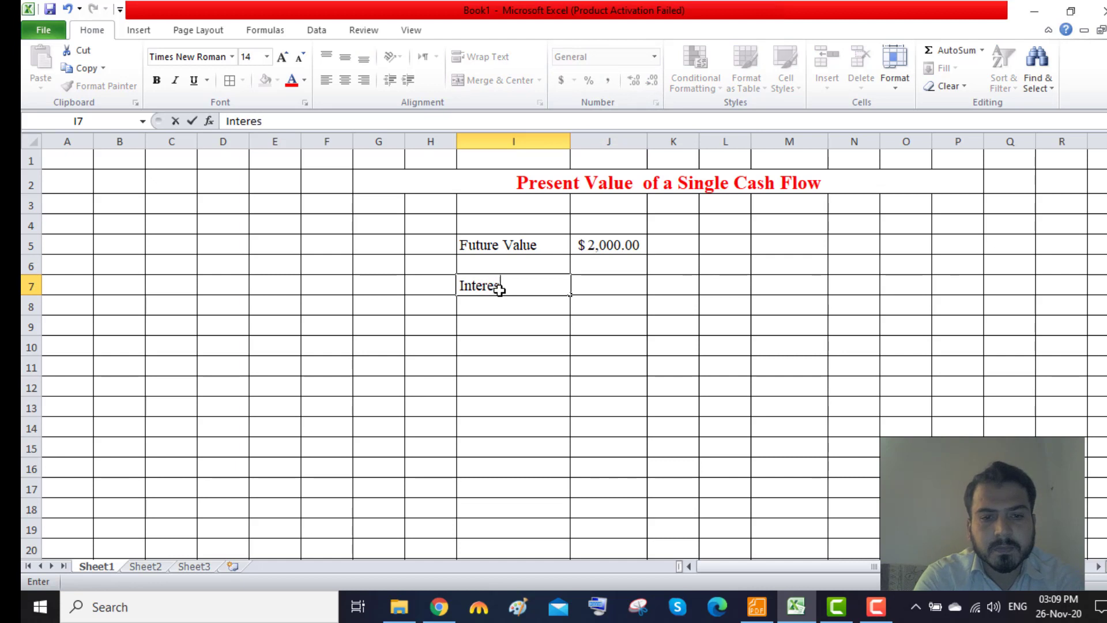
pyautogui.write('t Rate')
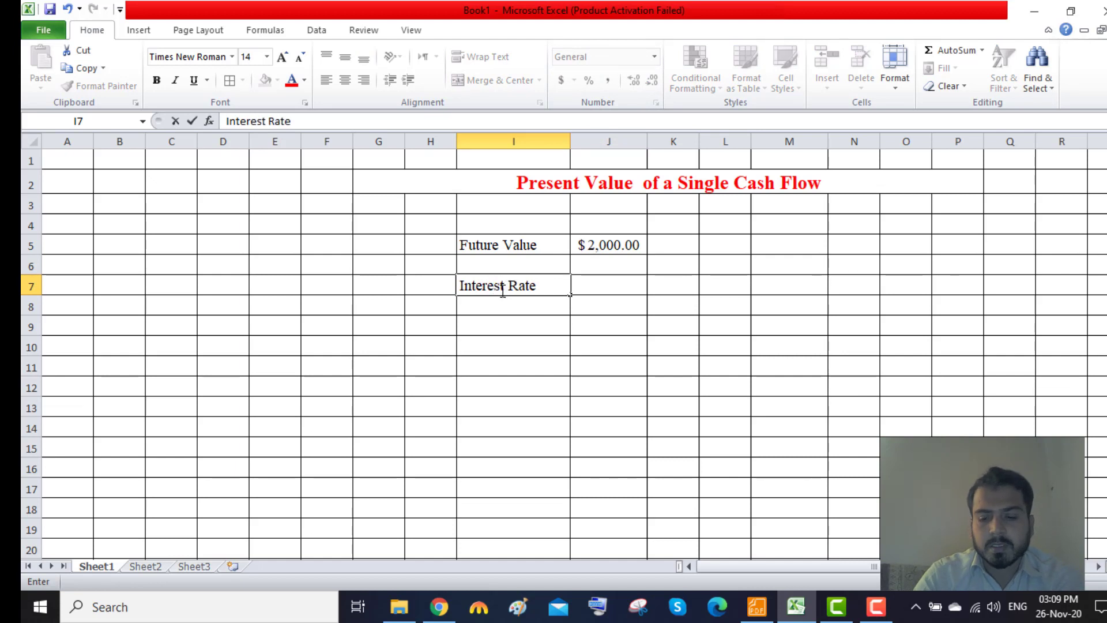
pyautogui.press('Tab')
pyautogui.write('10')
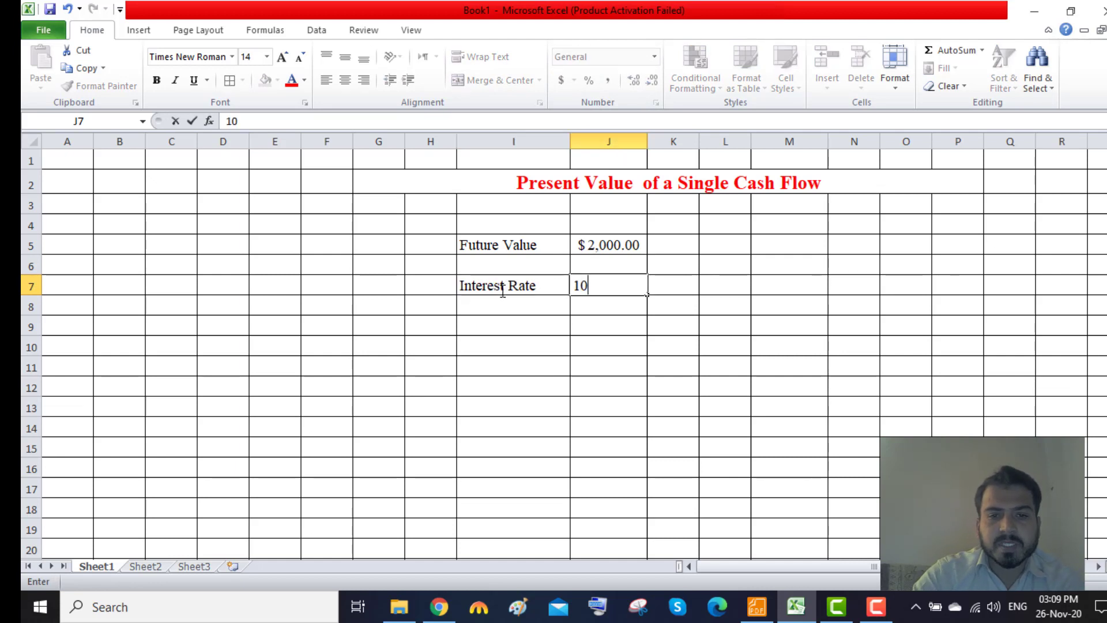
pyautogui.click(600, 342)
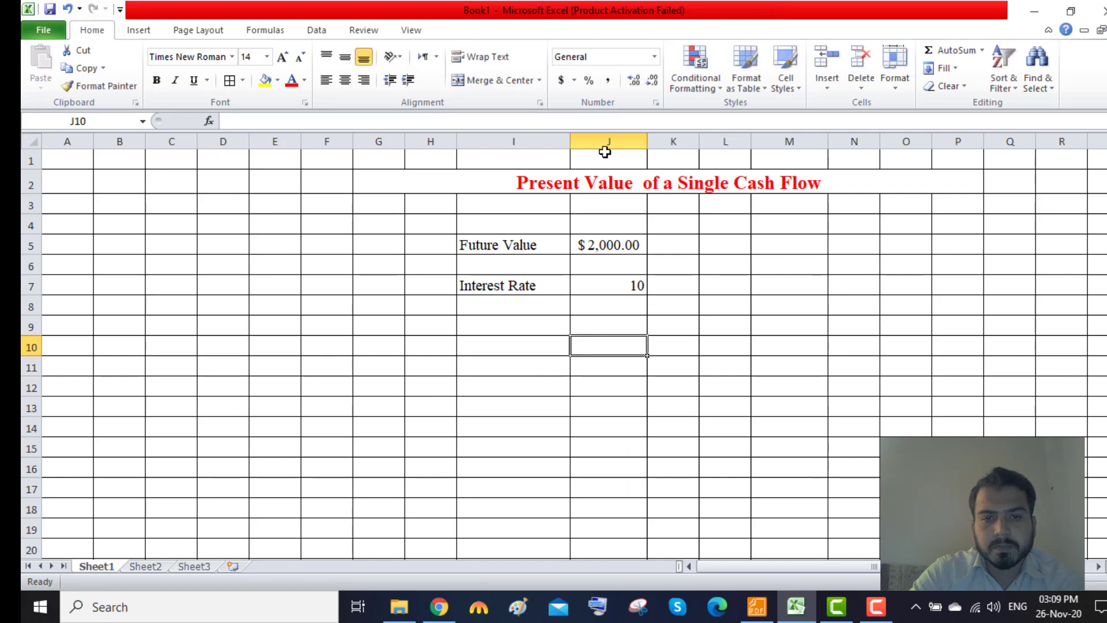
pyautogui.click(607, 294)
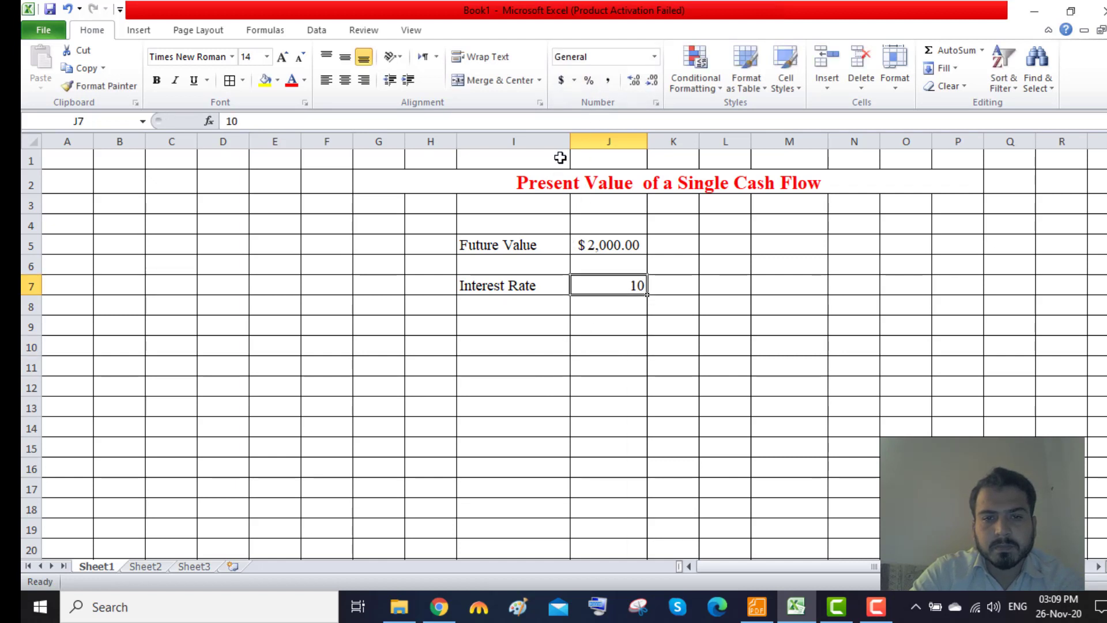
pyautogui.click(589, 80)
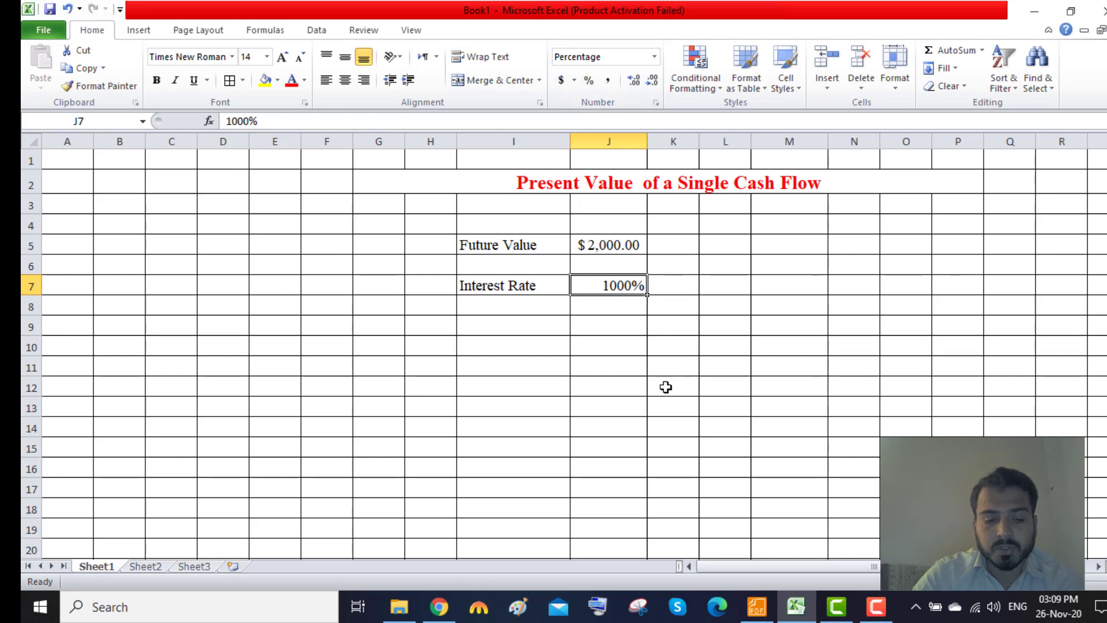
pyautogui.write('10')
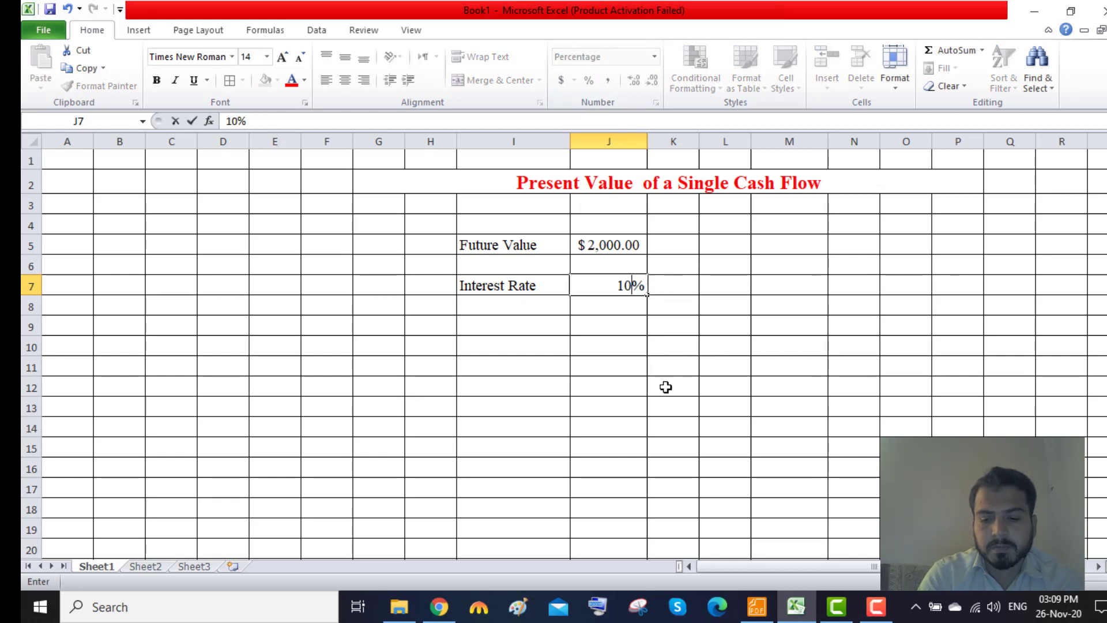
pyautogui.press('Return')
pyautogui.press('Left')
pyautogui.press('Down')
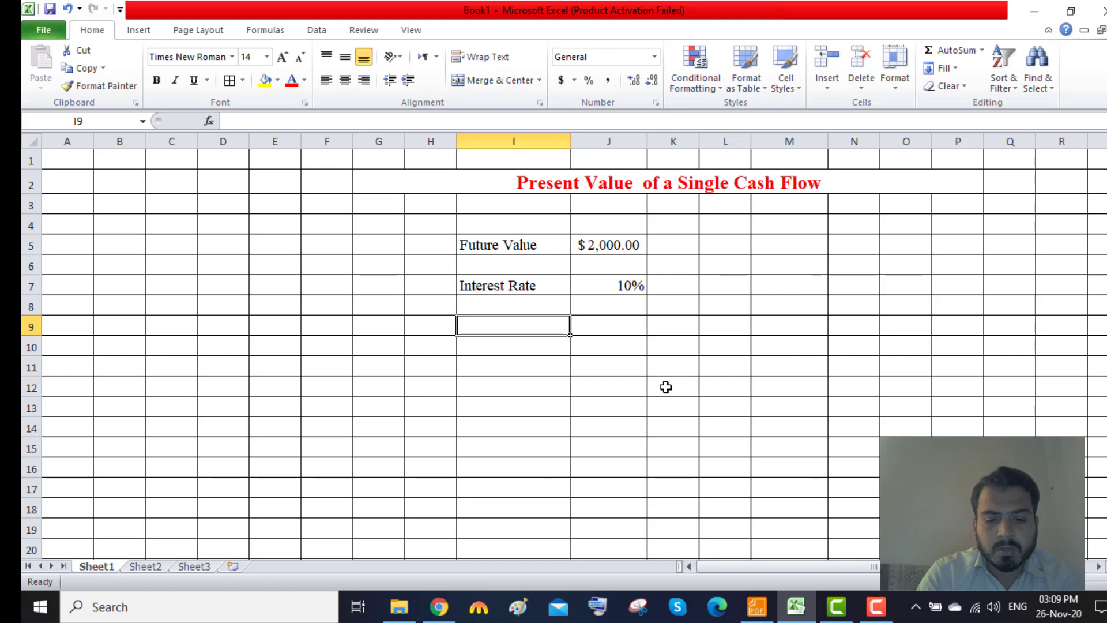
# Step: Enter the label Number Of Years in I9 with the value 5 in J9
pyautogui.write('Ny')
pyautogui.press('BackSpace')
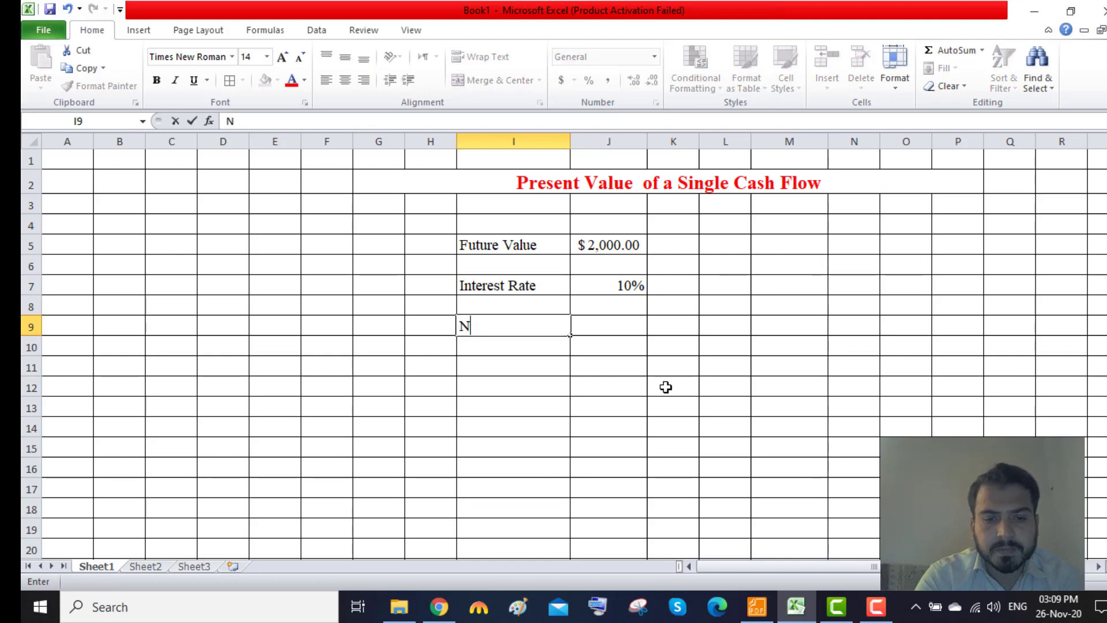
pyautogui.write('umbe')
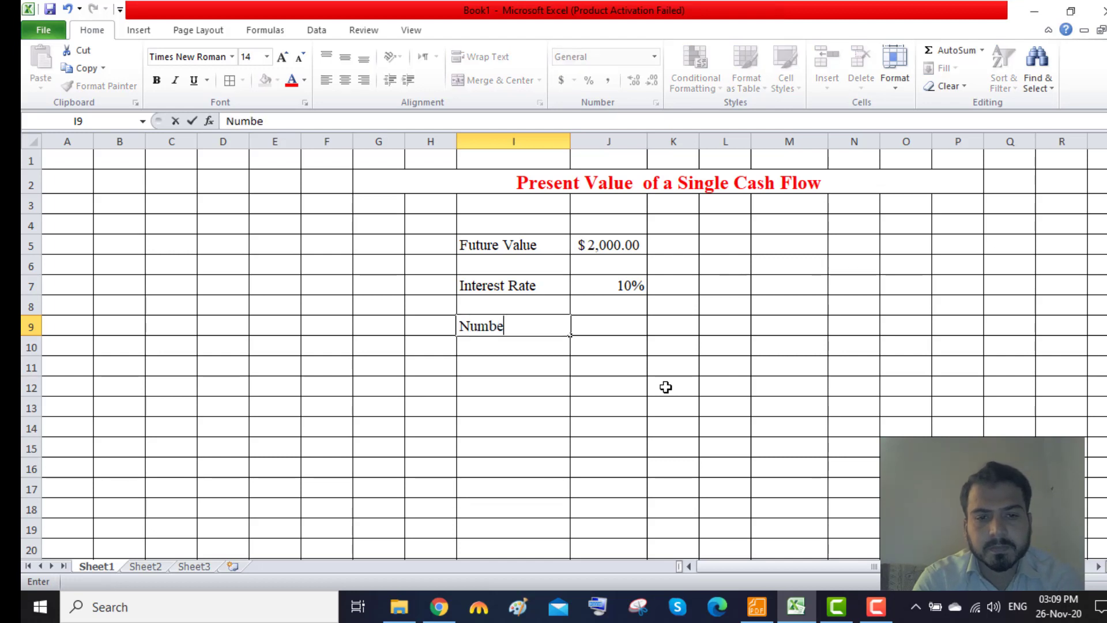
pyautogui.write('r Of Y')
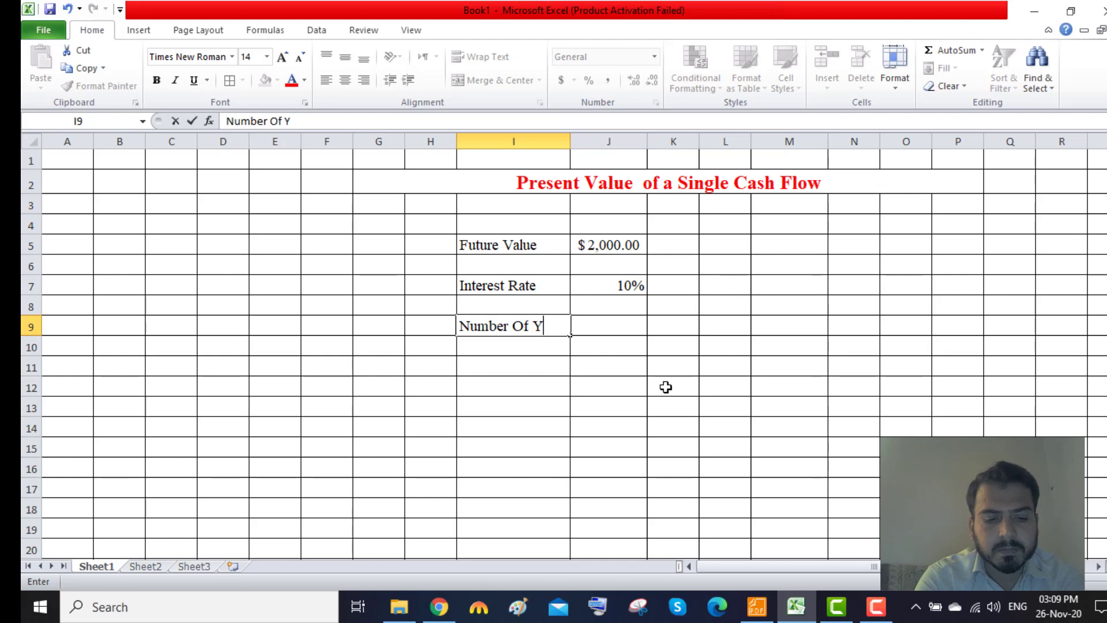
pyautogui.write('aers')
pyautogui.press('BackSpace')
pyautogui.press('BackSpace')
pyautogui.press('BackSpace')
pyautogui.press('BackSpace')
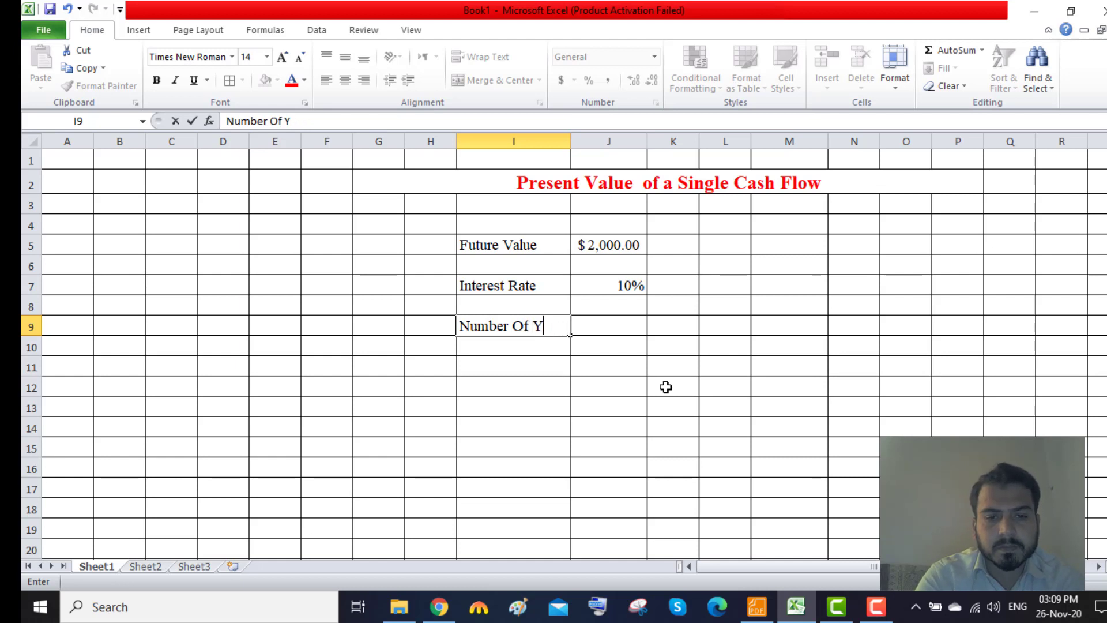
pyautogui.write('ears')
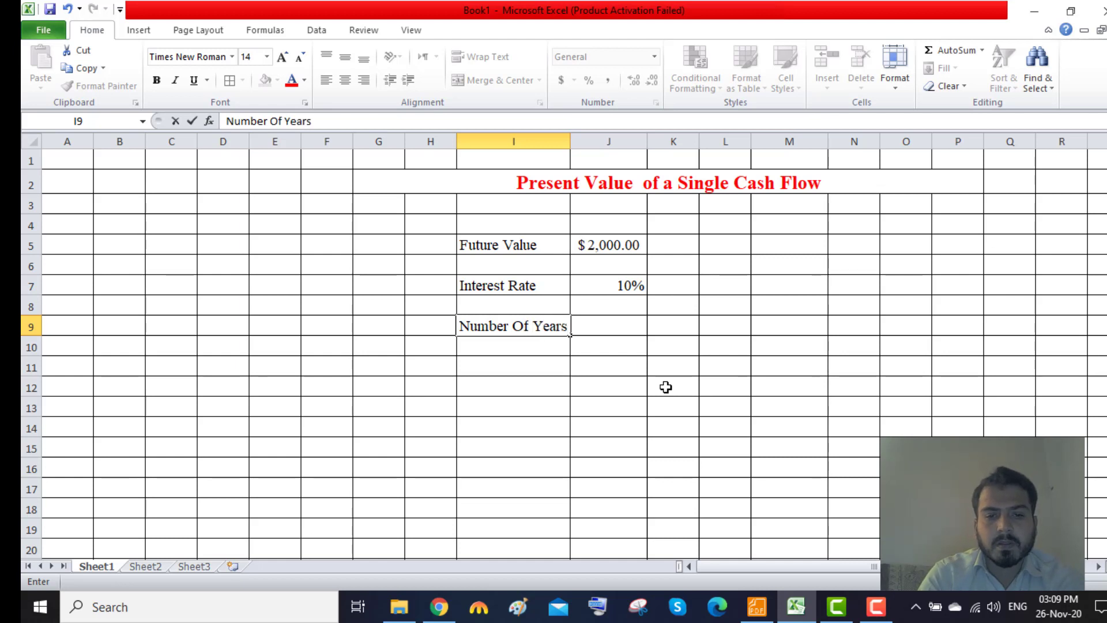
pyautogui.press('Tab')
pyautogui.write('5')
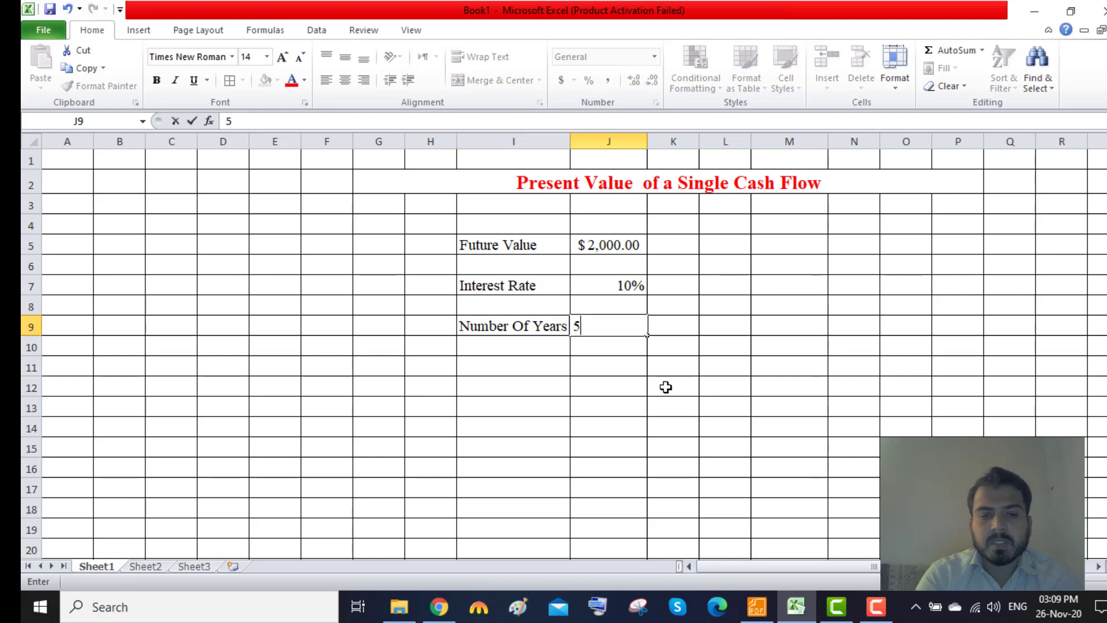
pyautogui.press('Return')
pyautogui.press('Return')
# Step: Enter the number 1 in cell H12
pyautogui.press('Down')
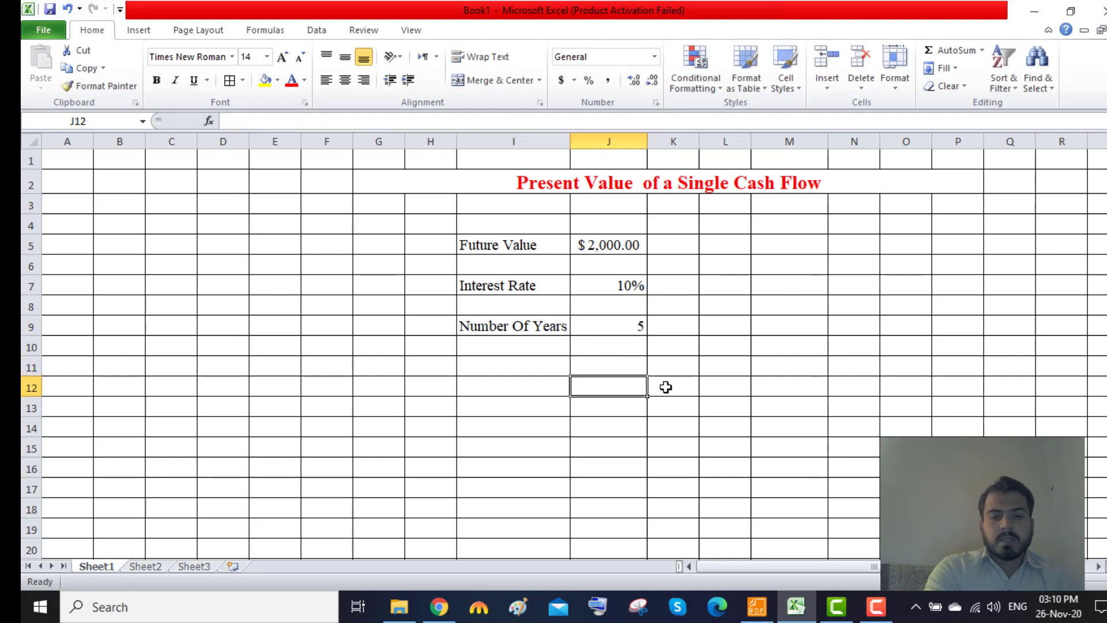
pyautogui.press('Left')
pyautogui.press('Left')
pyautogui.write('1')
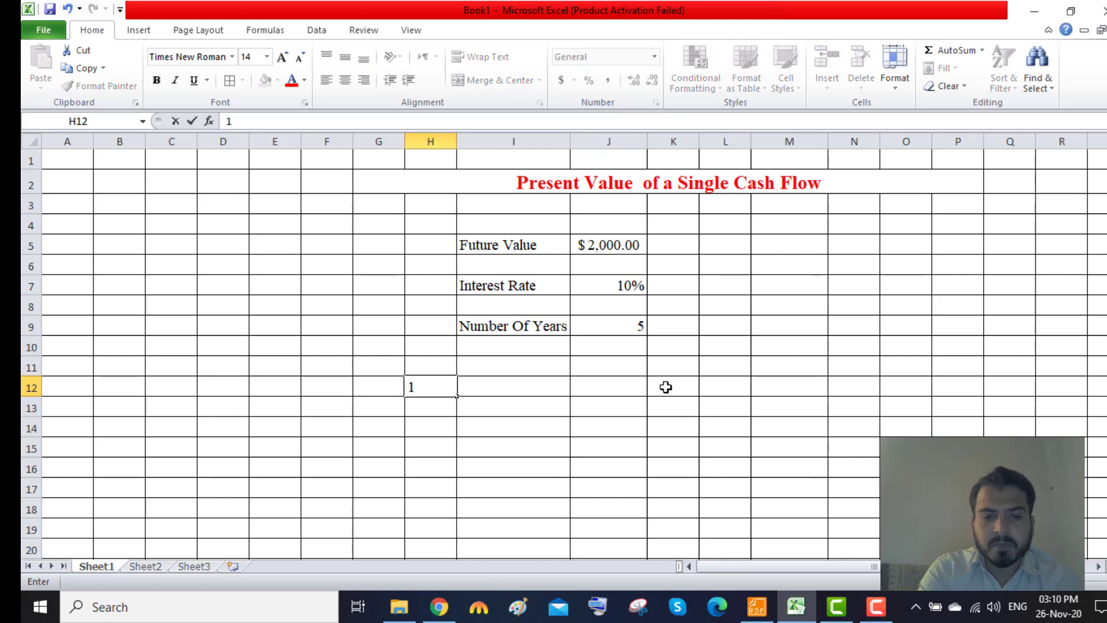
pyautogui.press('Tab')
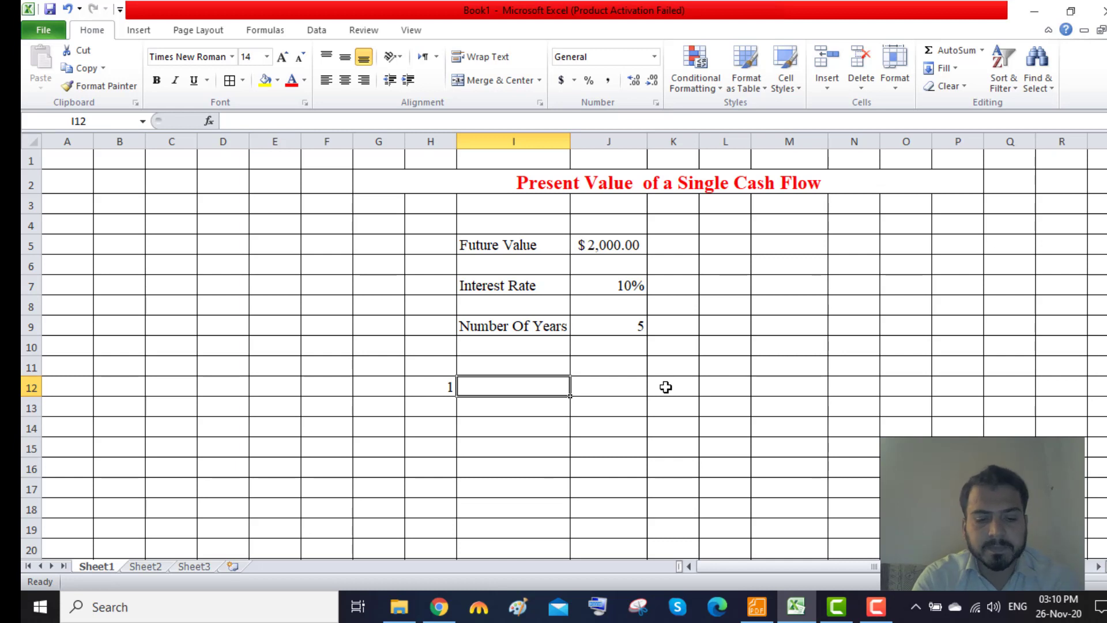
# Step: Label cell I12 as Present Value
pyautogui.write('Per')
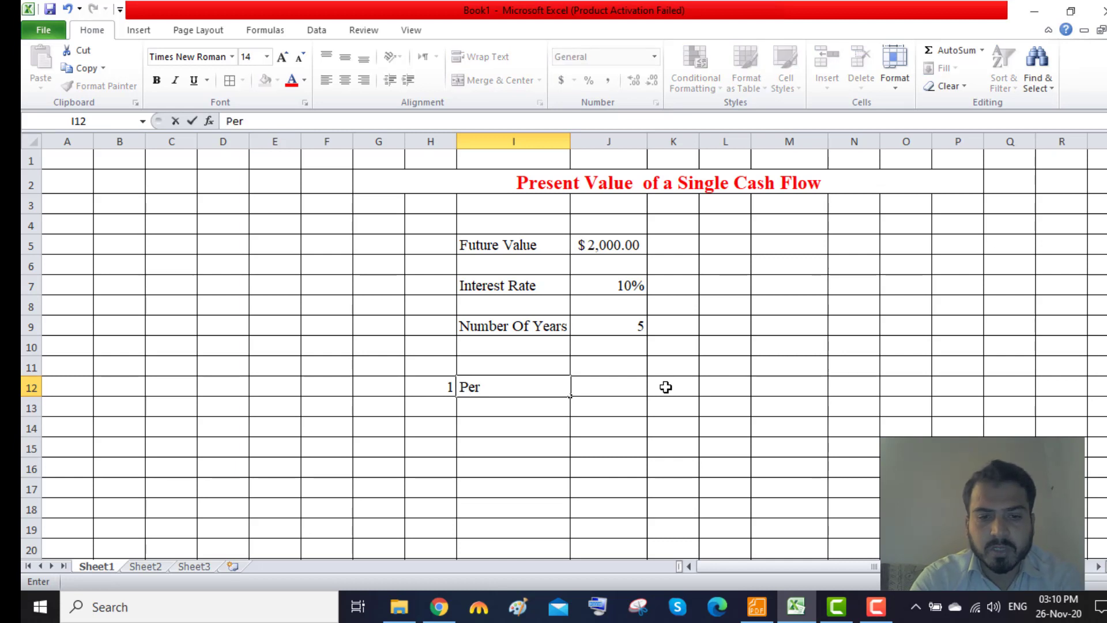
pyautogui.press('BackSpace')
pyautogui.press('BackSpace')
pyautogui.press('BackSpace')
pyautogui.write('Pre')
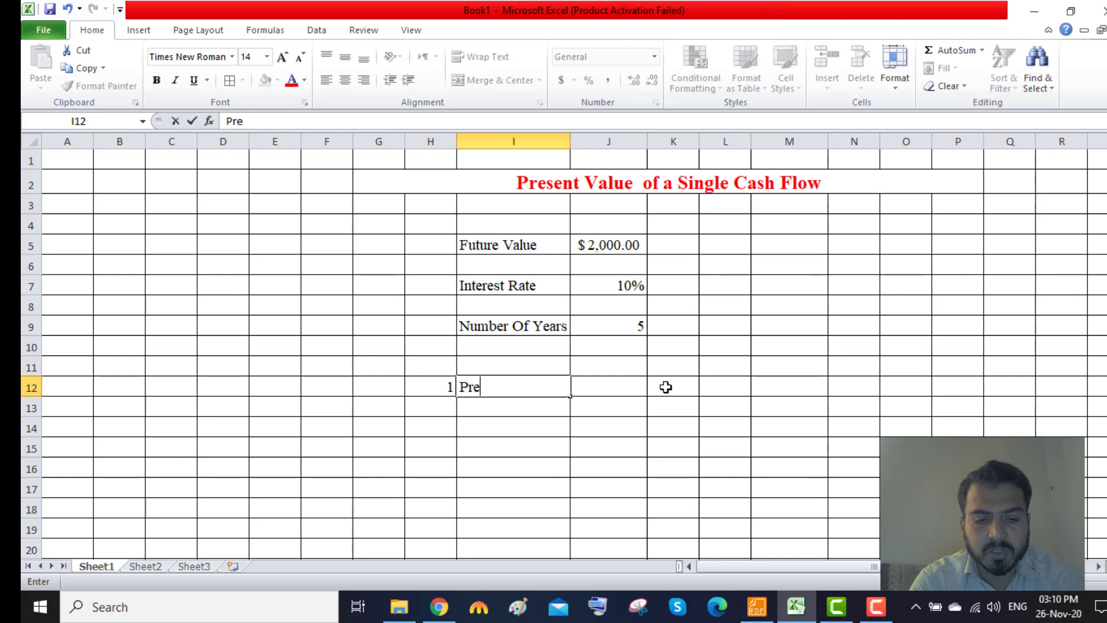
pyautogui.write('sent Va')
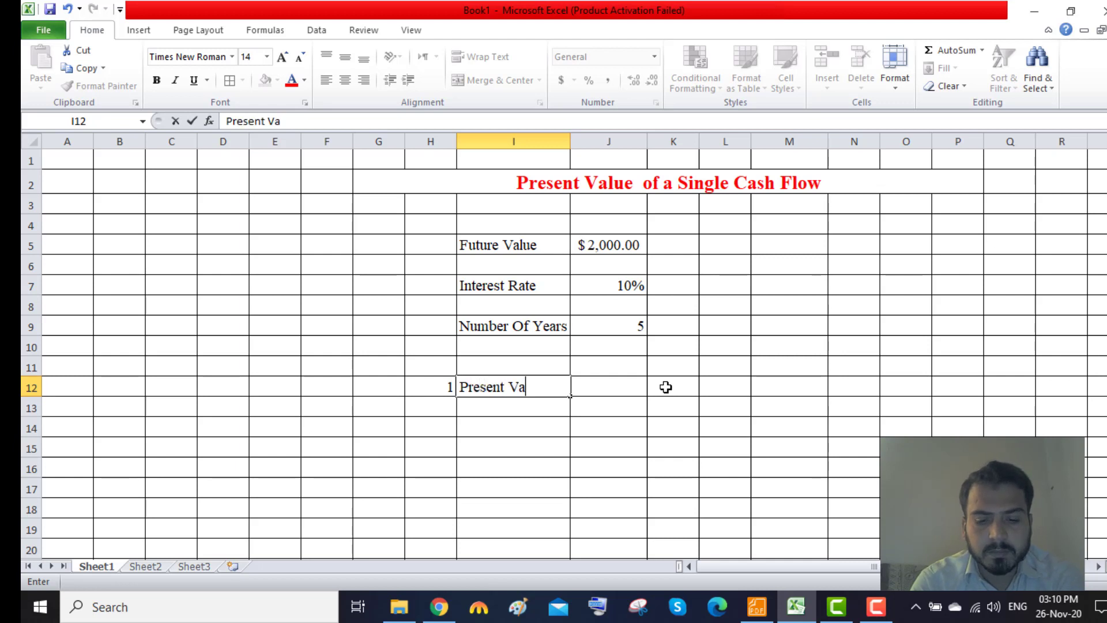
pyautogui.write('lue')
pyautogui.press('Tab')
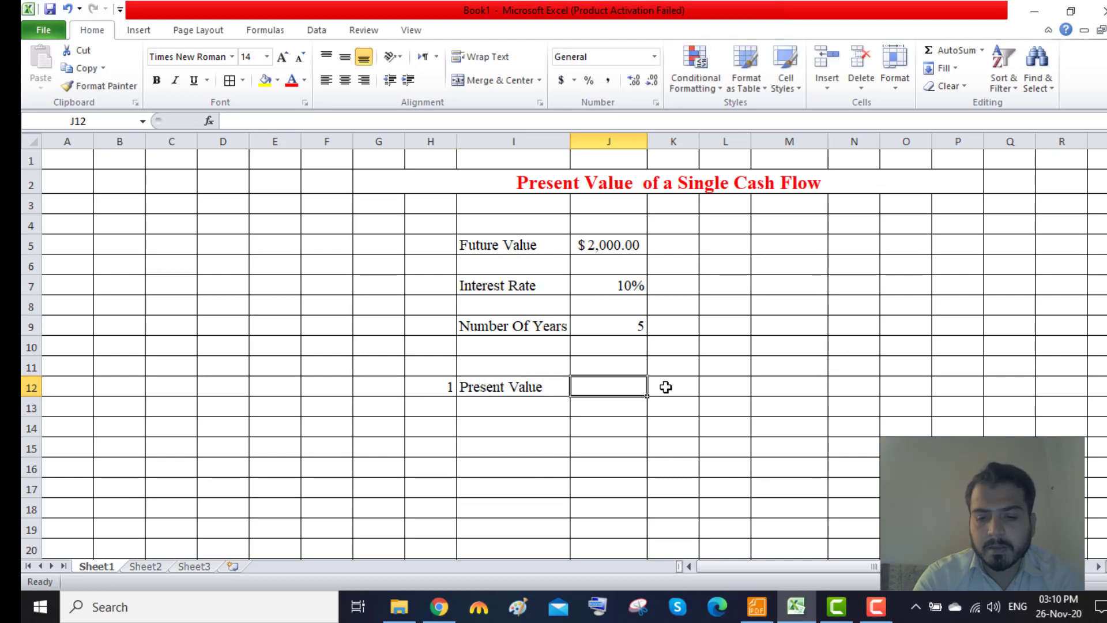
# Step: Enter the formula =J5/(1+J7)^J9 in J12, giving 1241.8426
pyautogui.write('=')
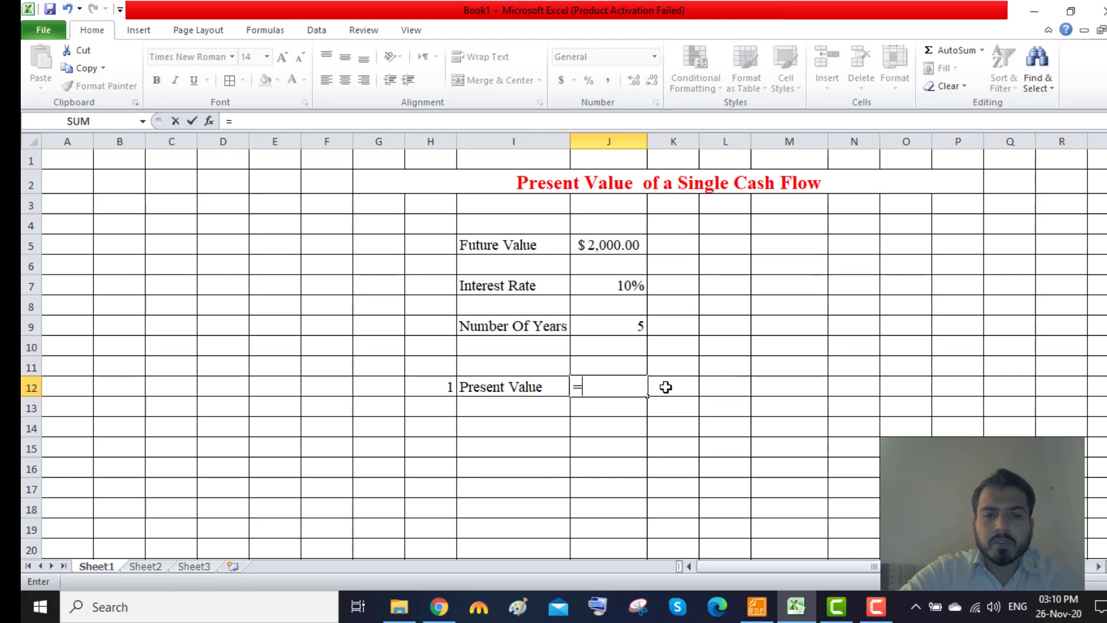
pyautogui.click(605, 245)
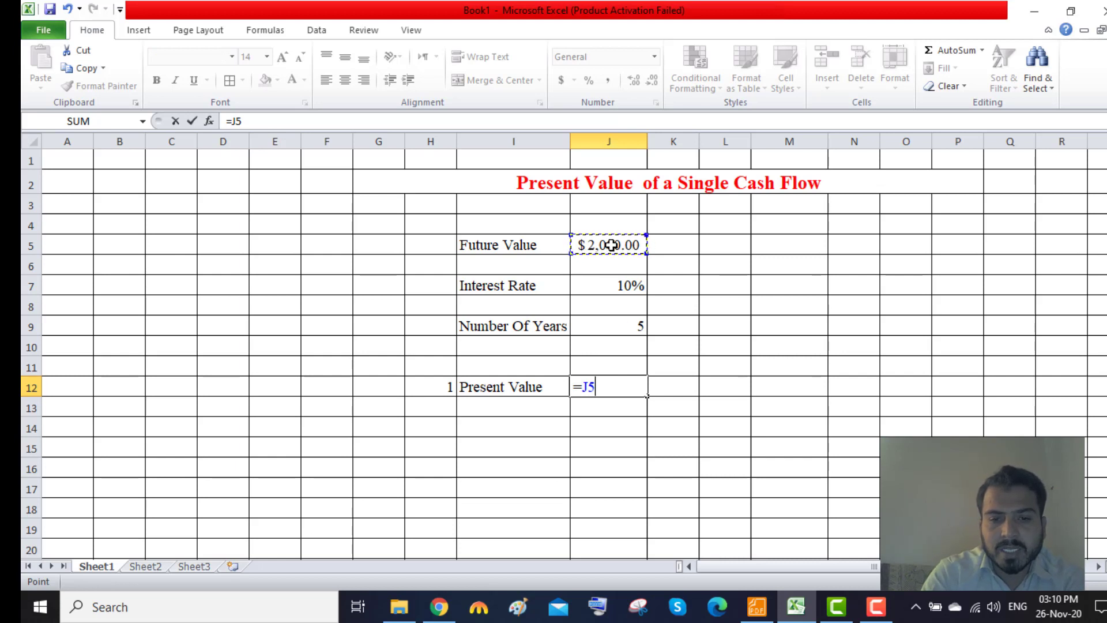
pyautogui.write('/')
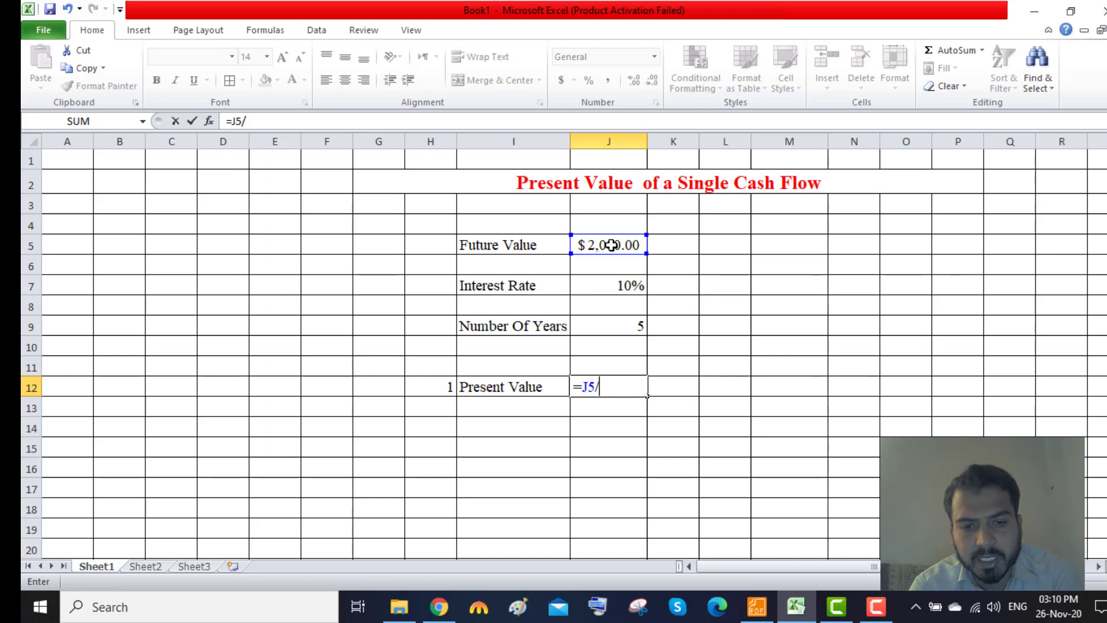
pyautogui.write('(')
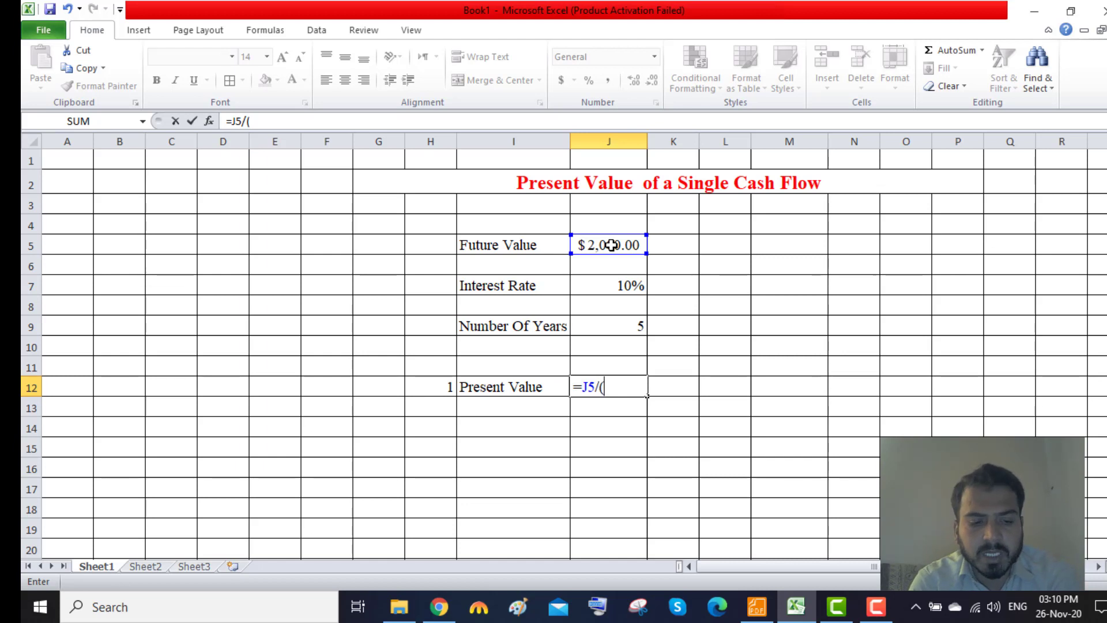
pyautogui.write('1')
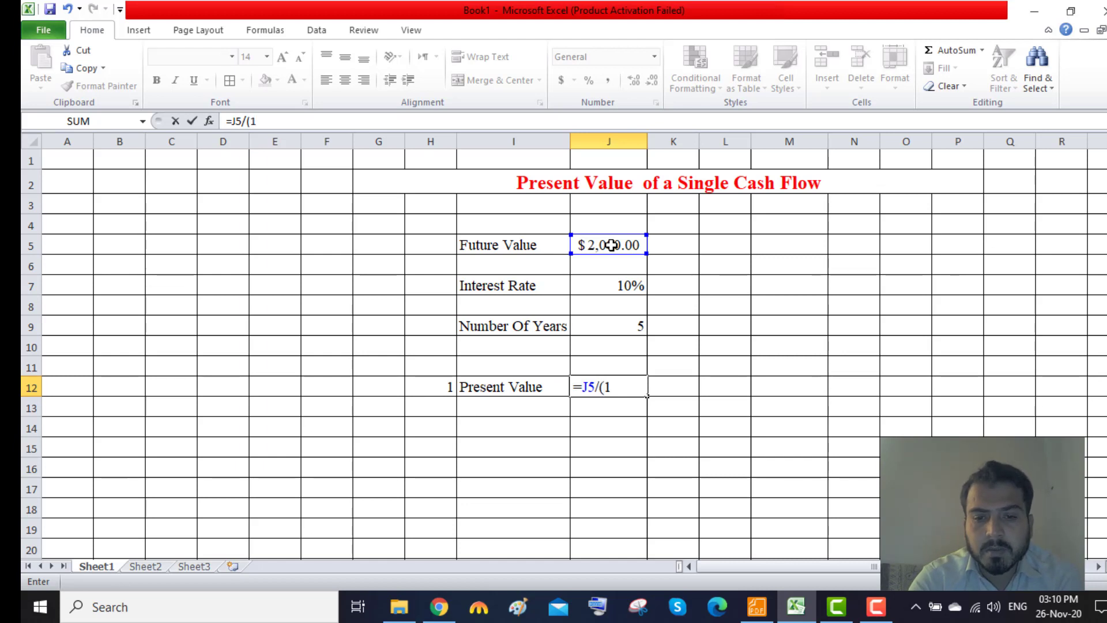
pyautogui.write('+')
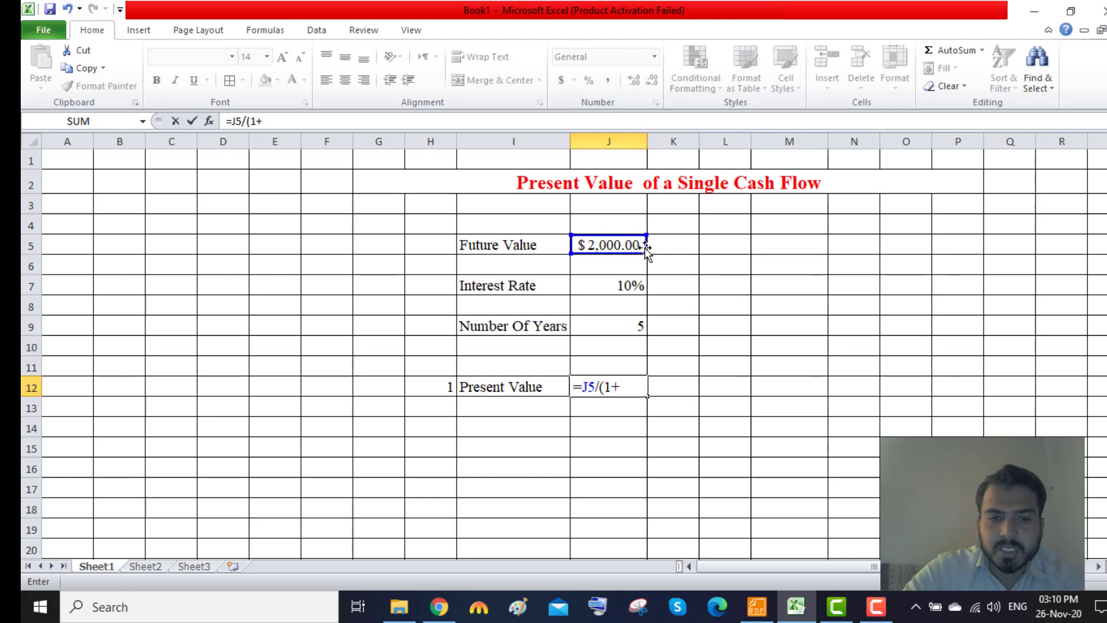
pyautogui.click(635, 284)
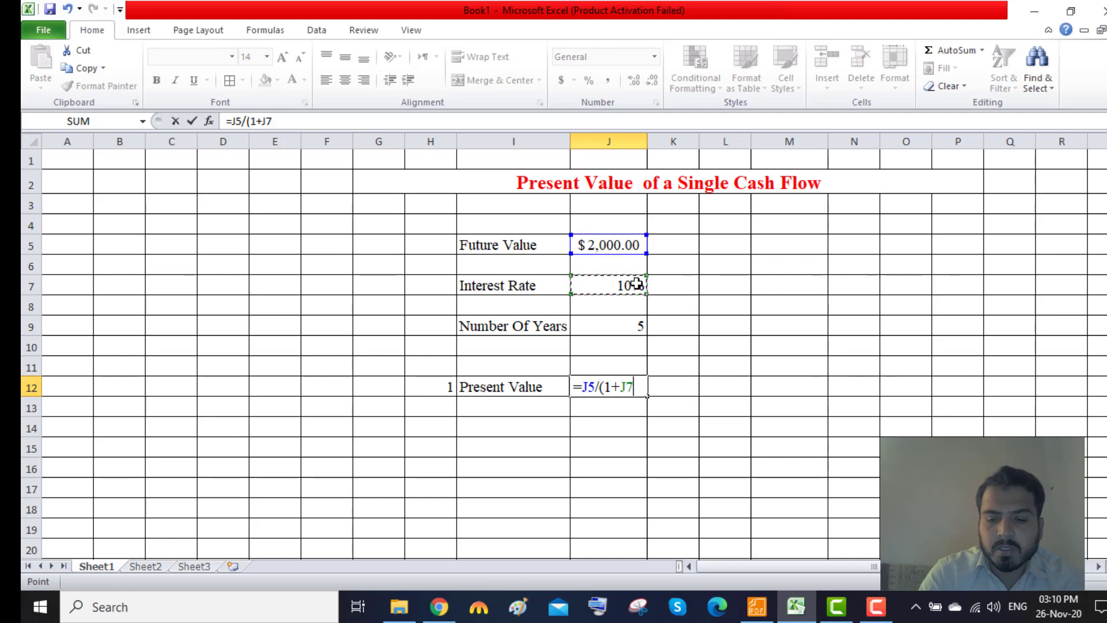
pyautogui.write(')')
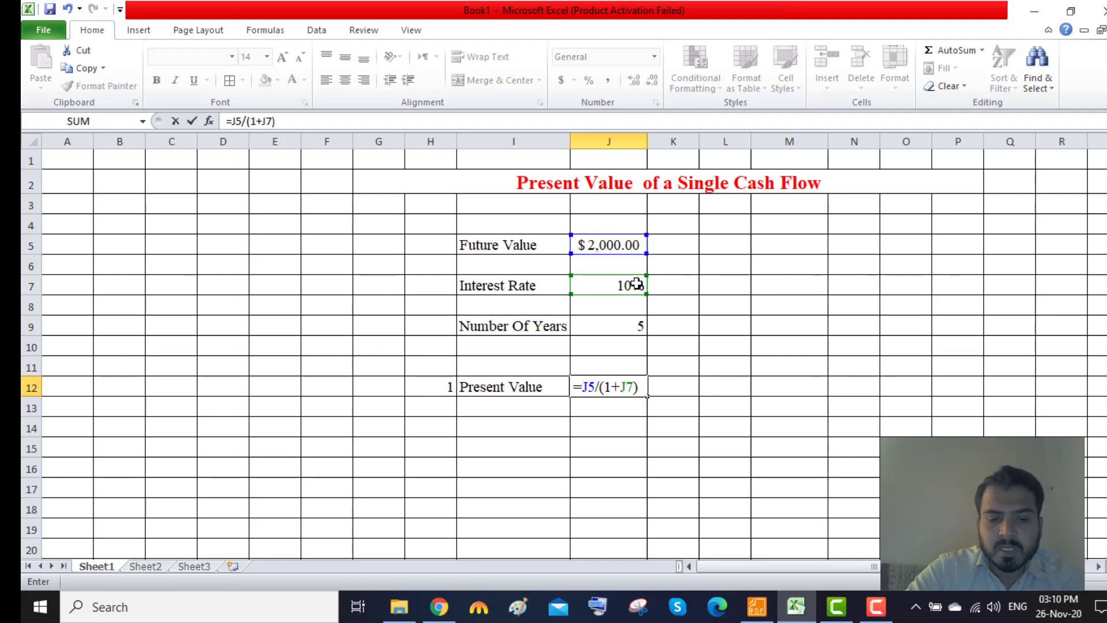
pyautogui.write('^')
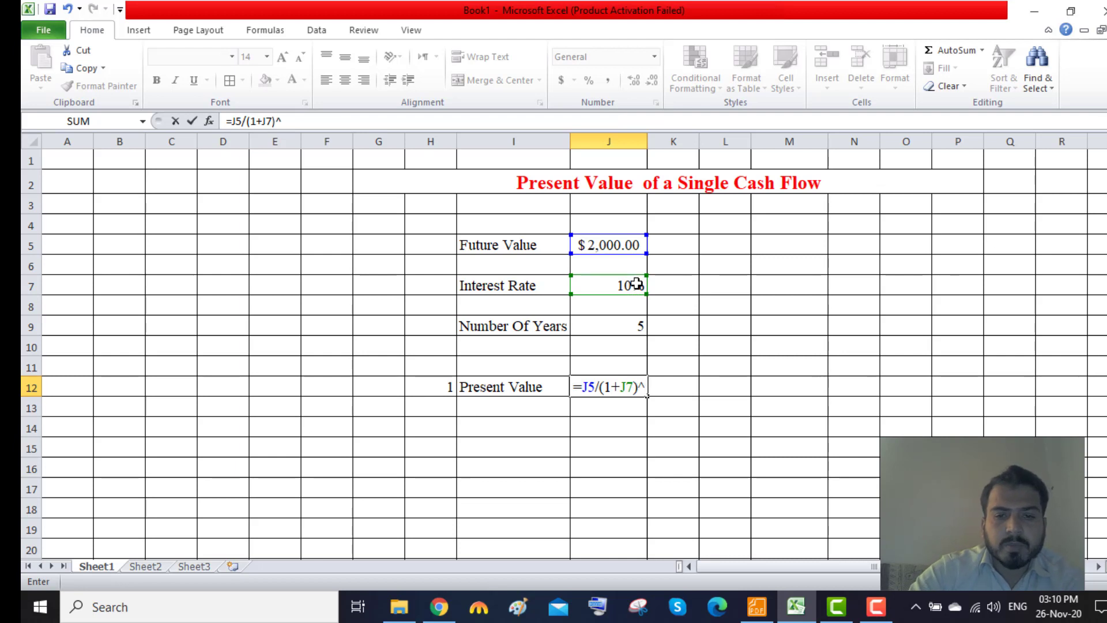
pyautogui.click(633, 324)
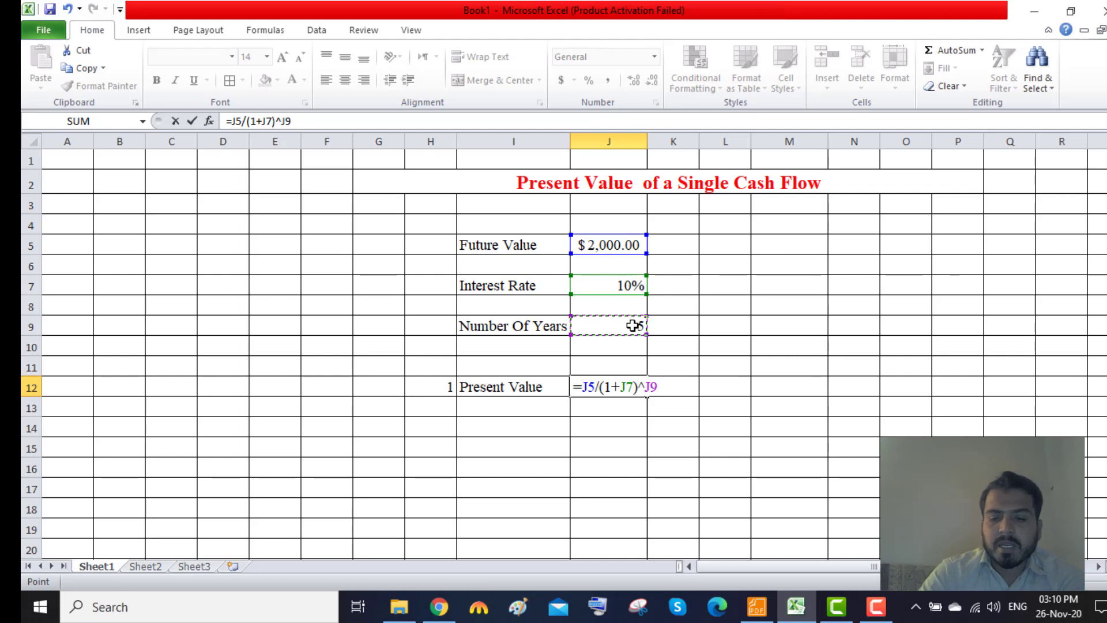
pyautogui.press('Return')
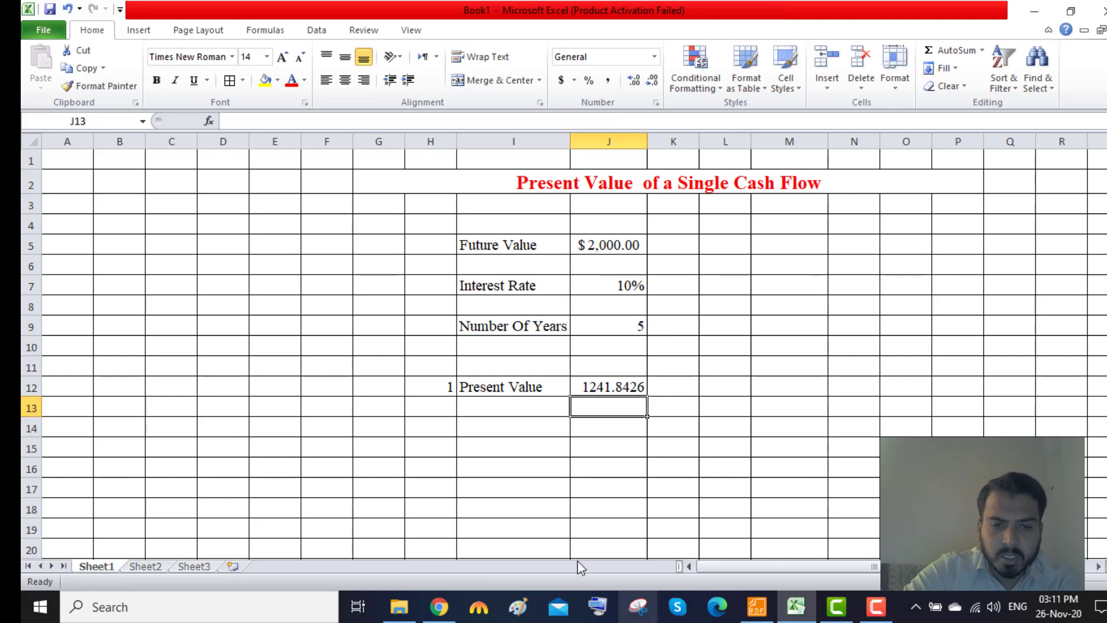
# Step: Put the number 2 in H14 and the label 'Present value' in I14
pyautogui.click(449, 433)
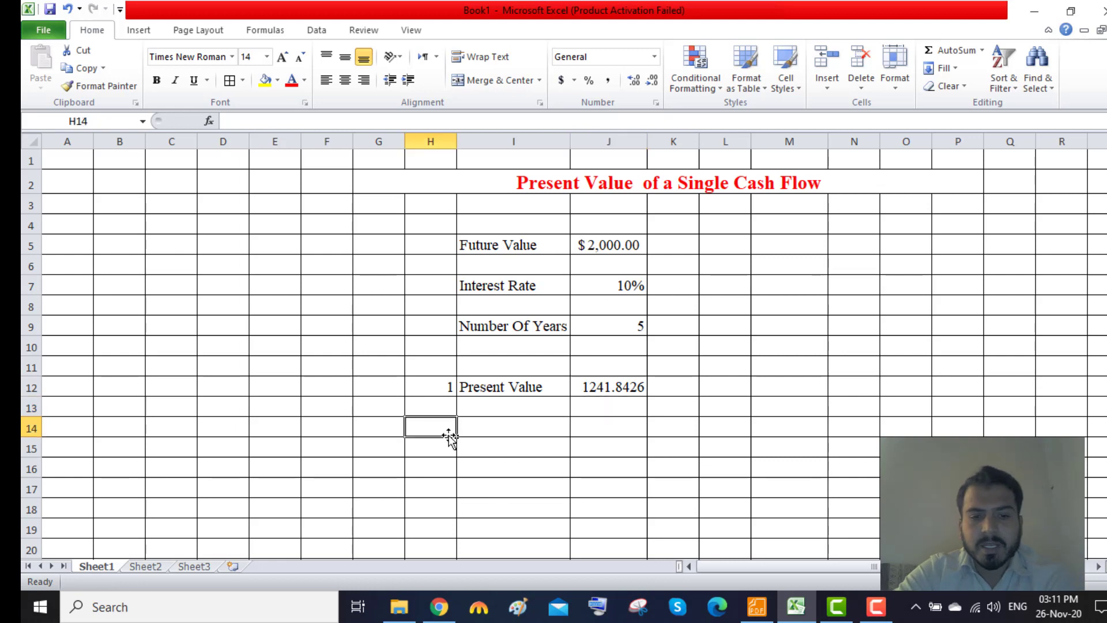
pyautogui.write('2')
pyautogui.press('Tab')
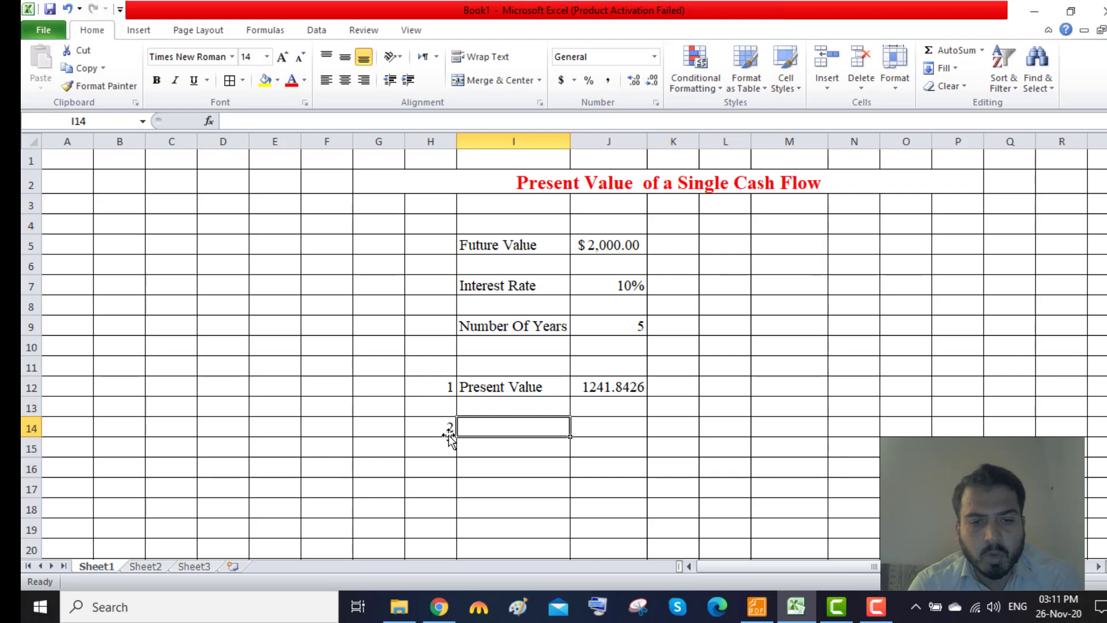
pyautogui.write('Pre')
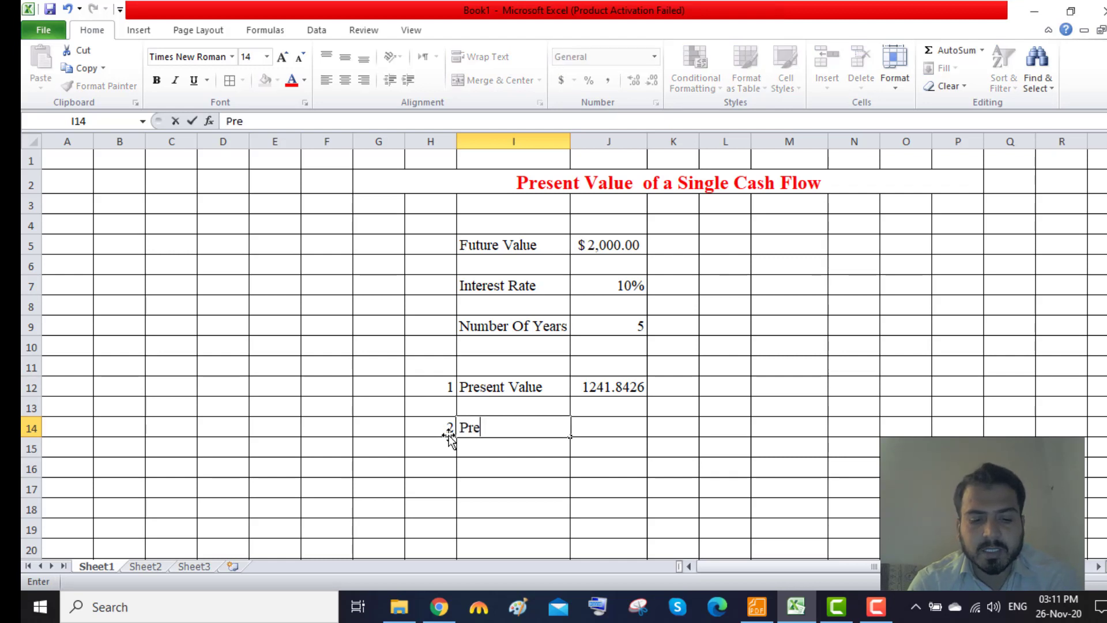
pyautogui.write('snt')
pyautogui.press('BackSpace')
pyautogui.press('BackSpace')
pyautogui.press('BackSpace')
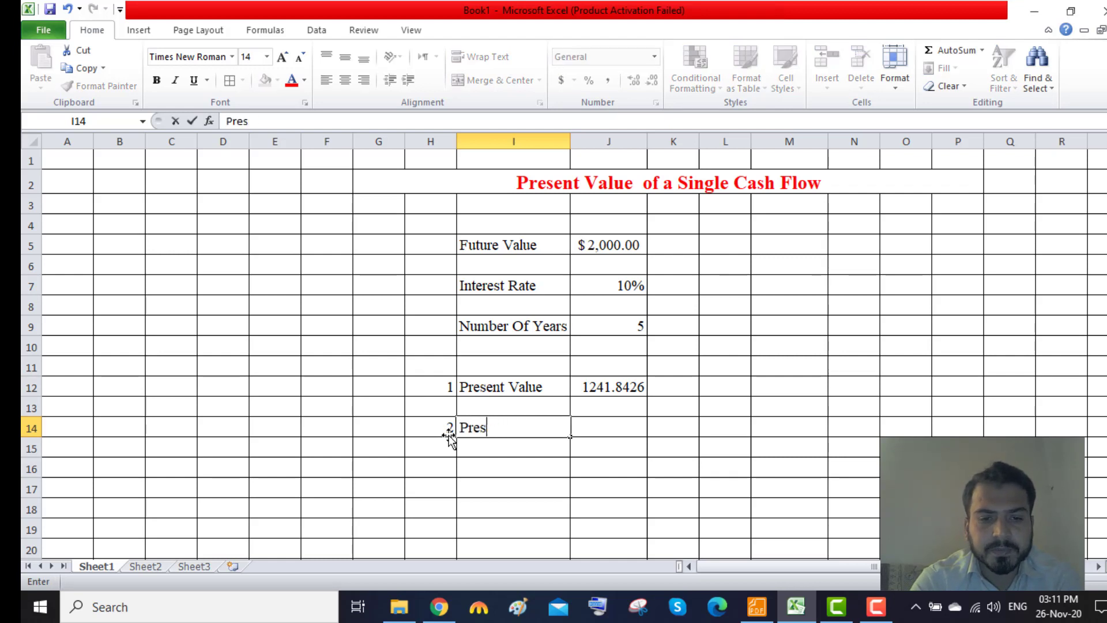
pyautogui.press('BackSpace')
pyautogui.press('BackSpace')
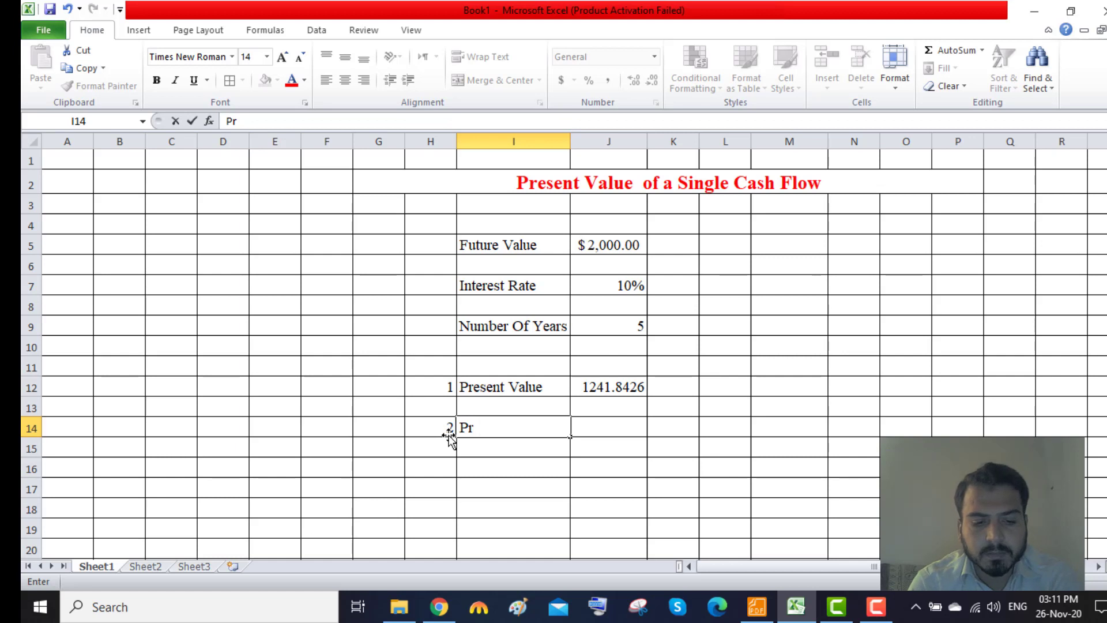
pyautogui.write('esent val')
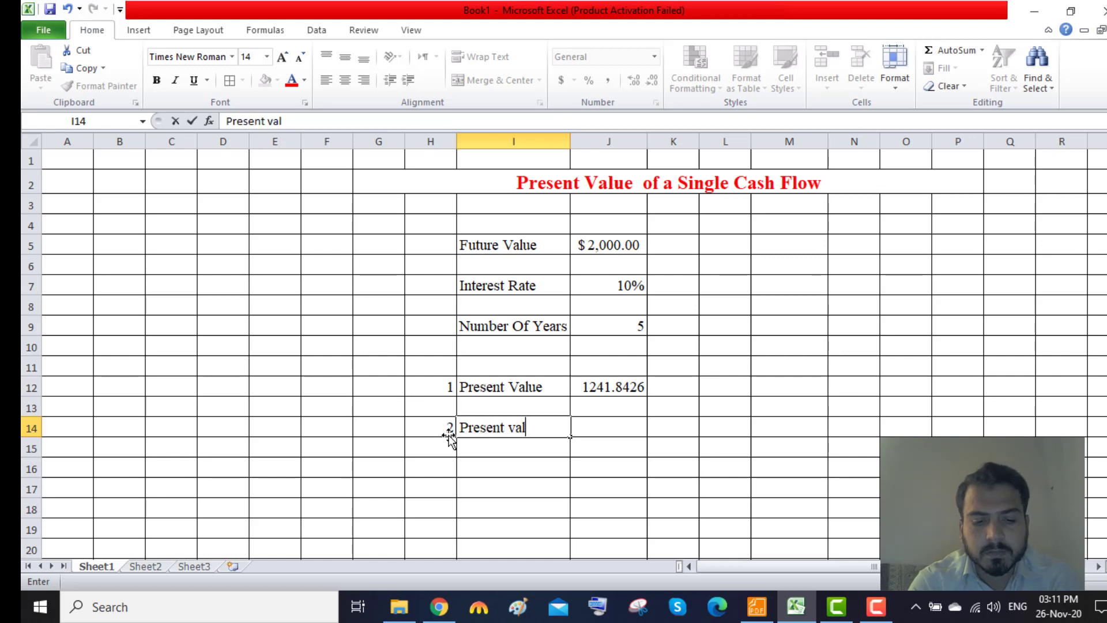
pyautogui.write('ue')
pyautogui.press('Tab')
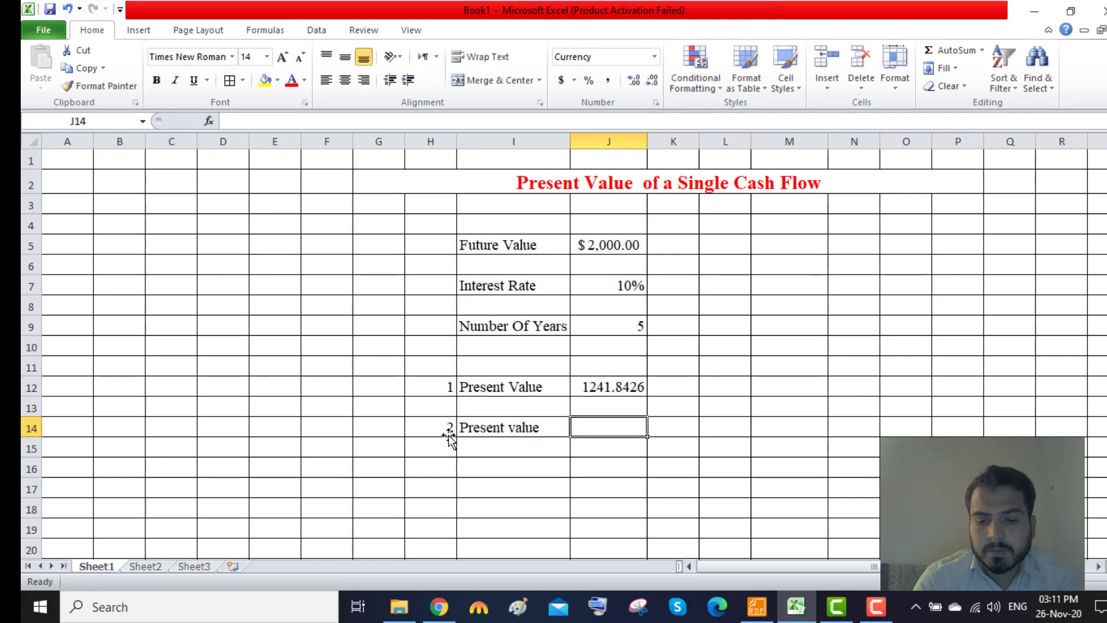
# Step: Start the PV function in J14 by typing =pv(
pyautogui.write('=')
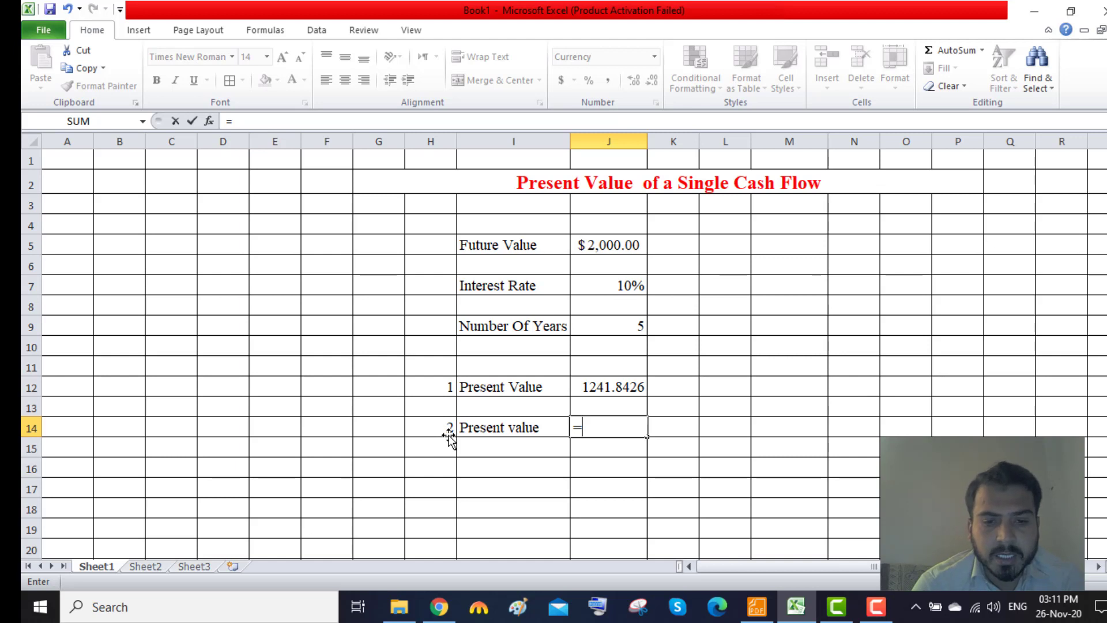
pyautogui.write('p')
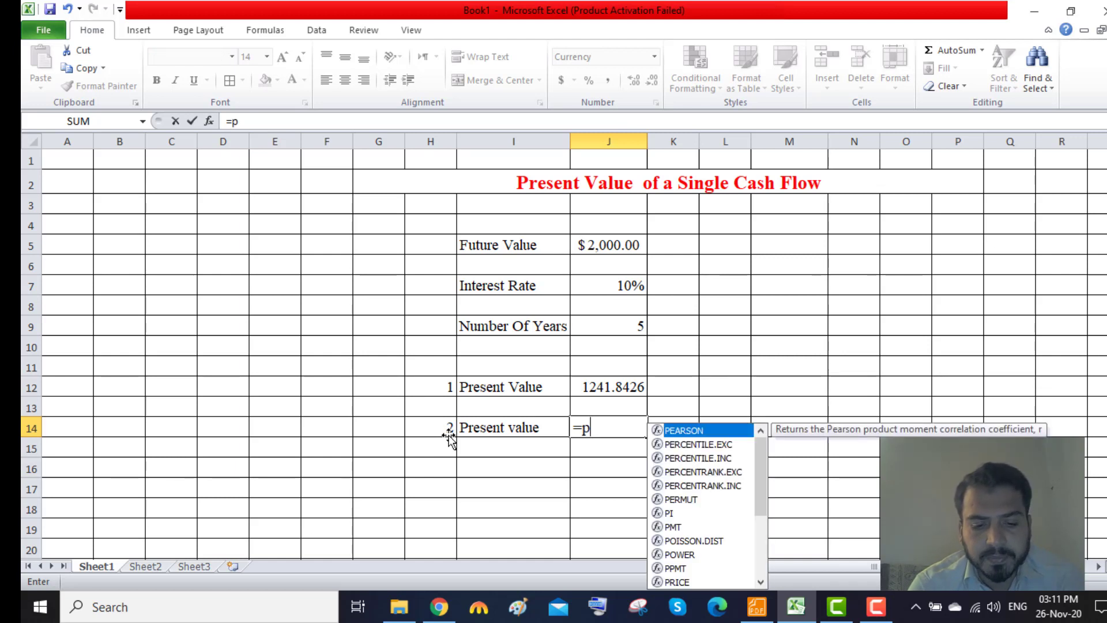
pyautogui.write('v')
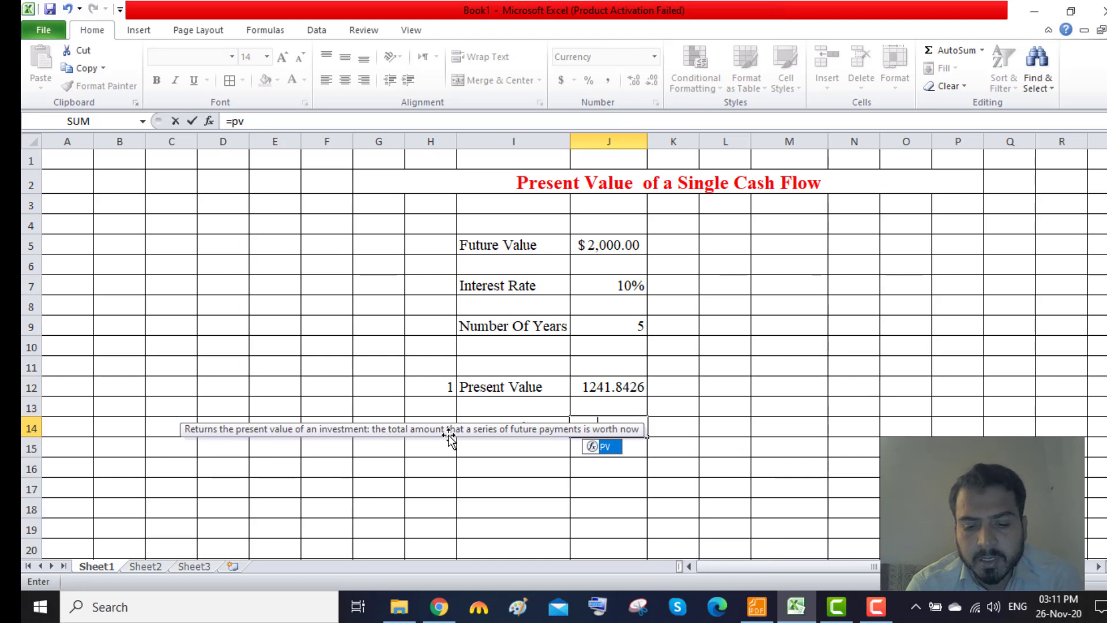
pyautogui.write('(')
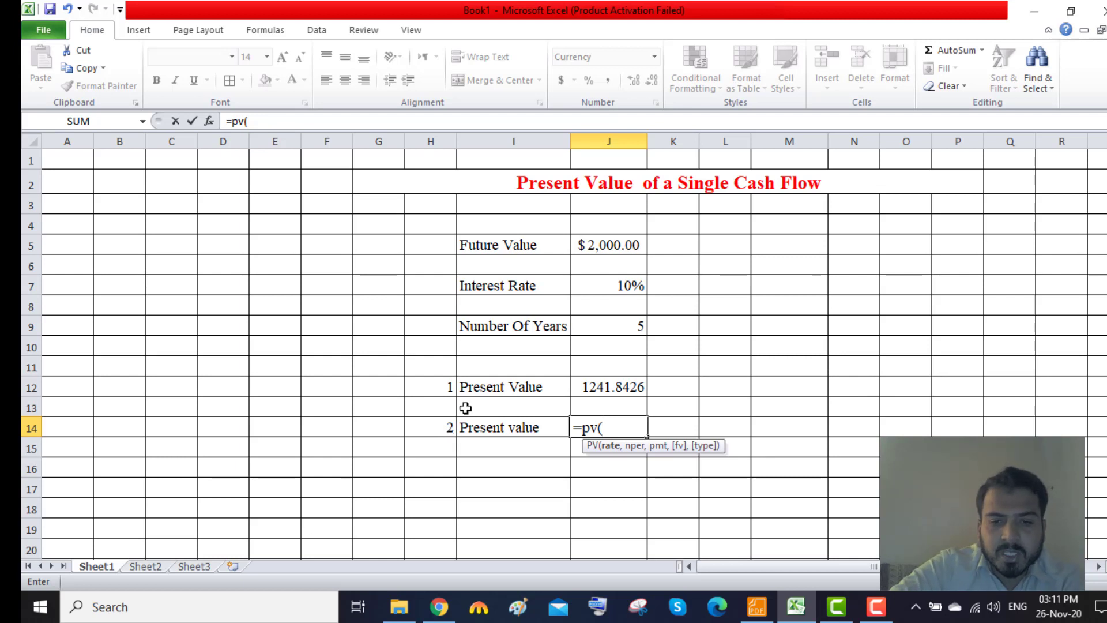
# Step: Fill in the PV arguments J7, J9, 0, J5 and 0 to complete =pv(J7,J9,0,J5,0)
pyautogui.click(614, 287)
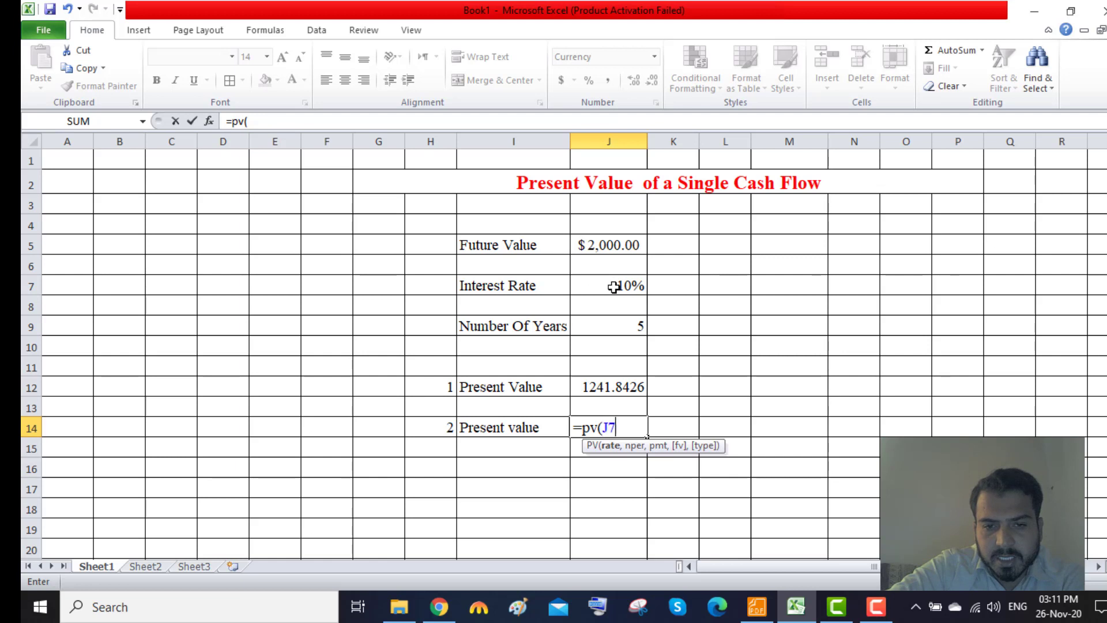
pyautogui.write(',')
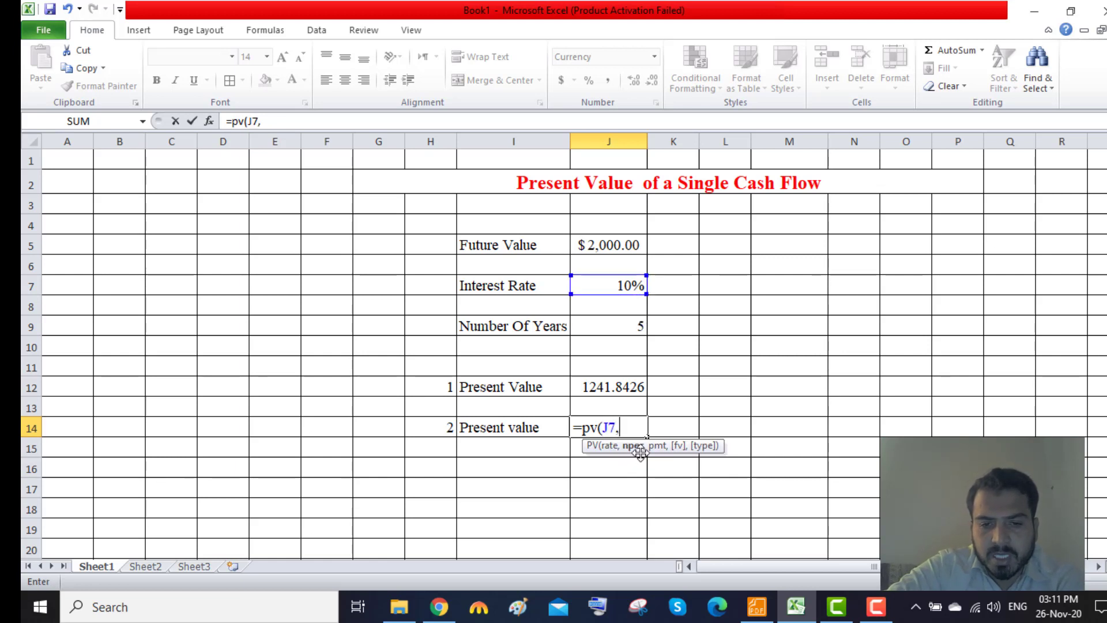
pyautogui.click(615, 323)
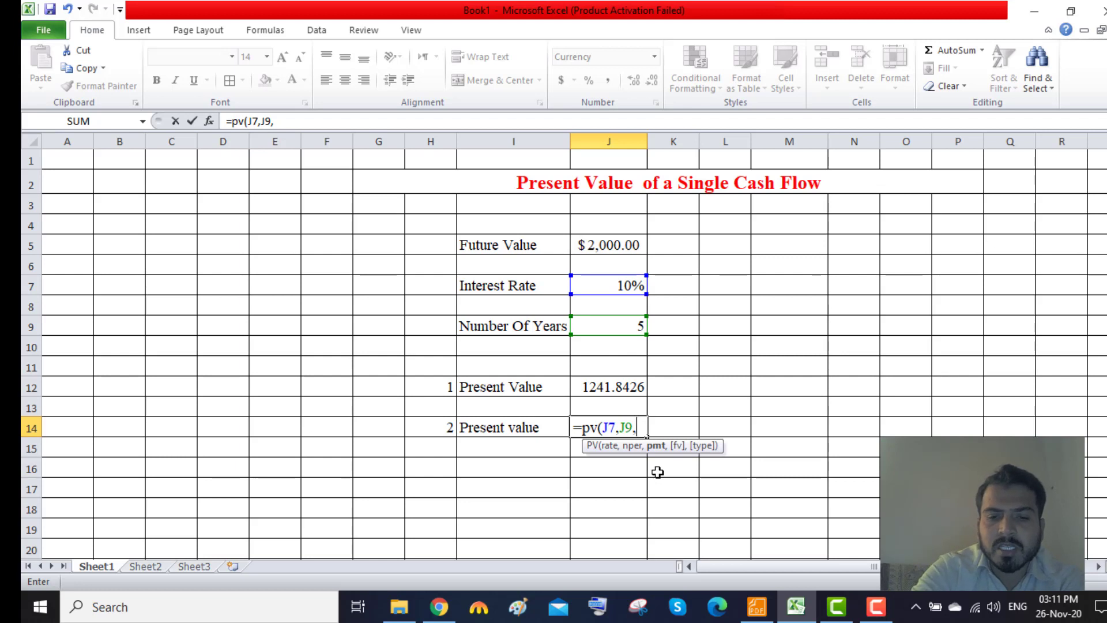
pyautogui.write('0,')
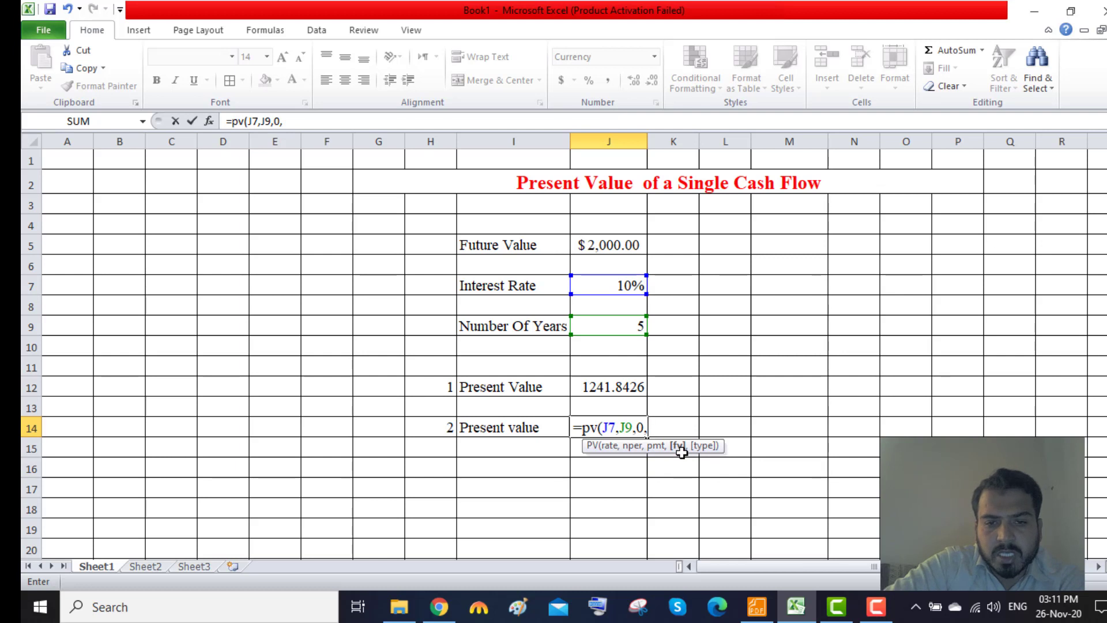
pyautogui.click(620, 240)
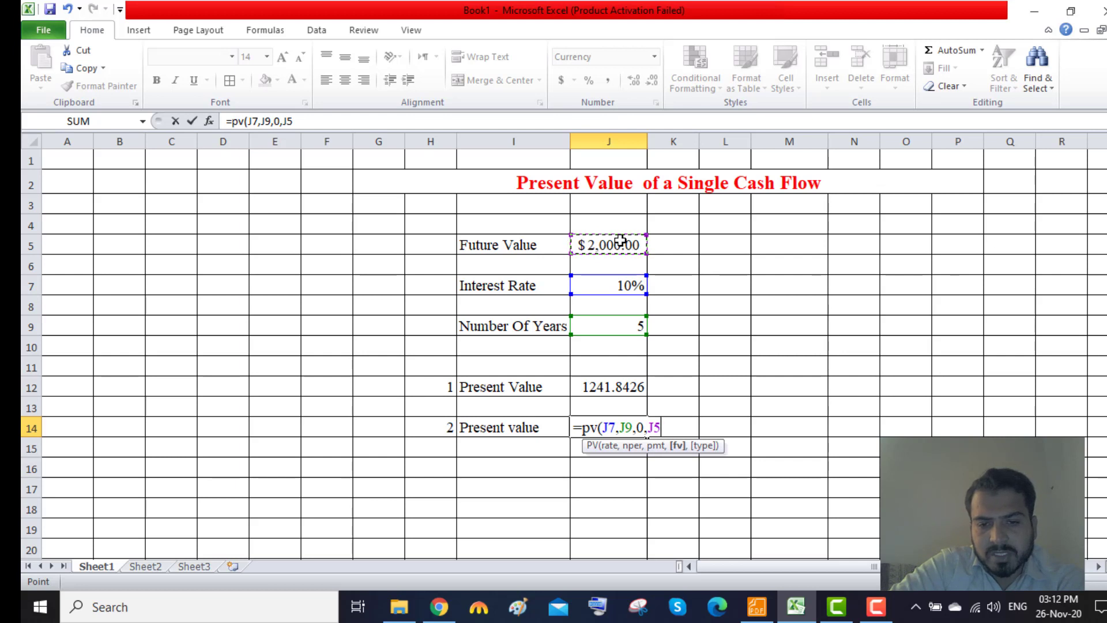
pyautogui.write(',')
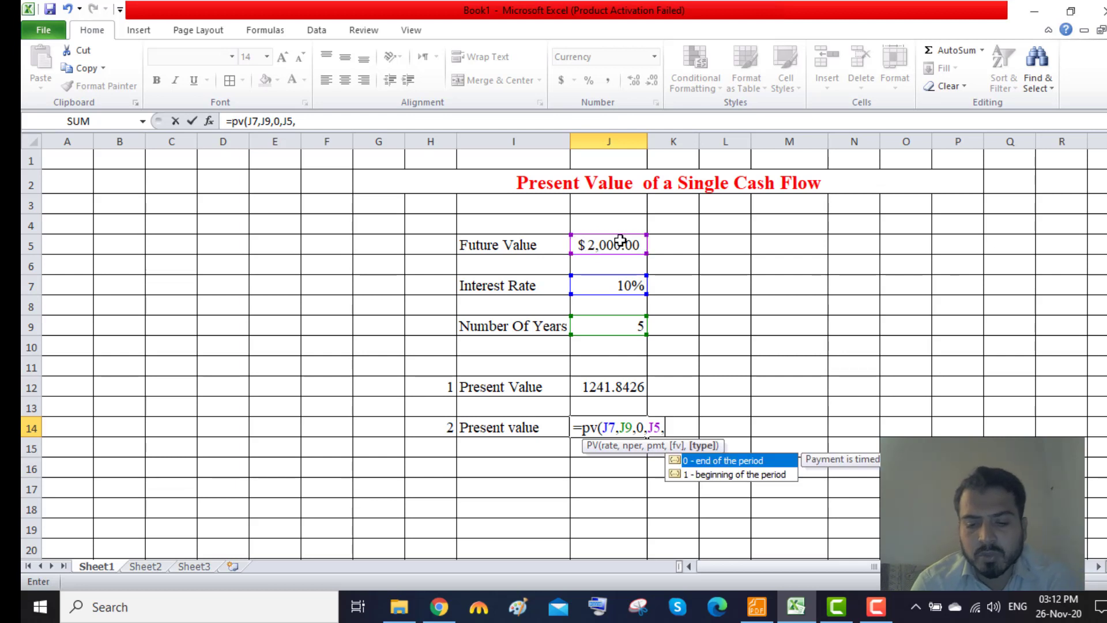
pyautogui.write(')')
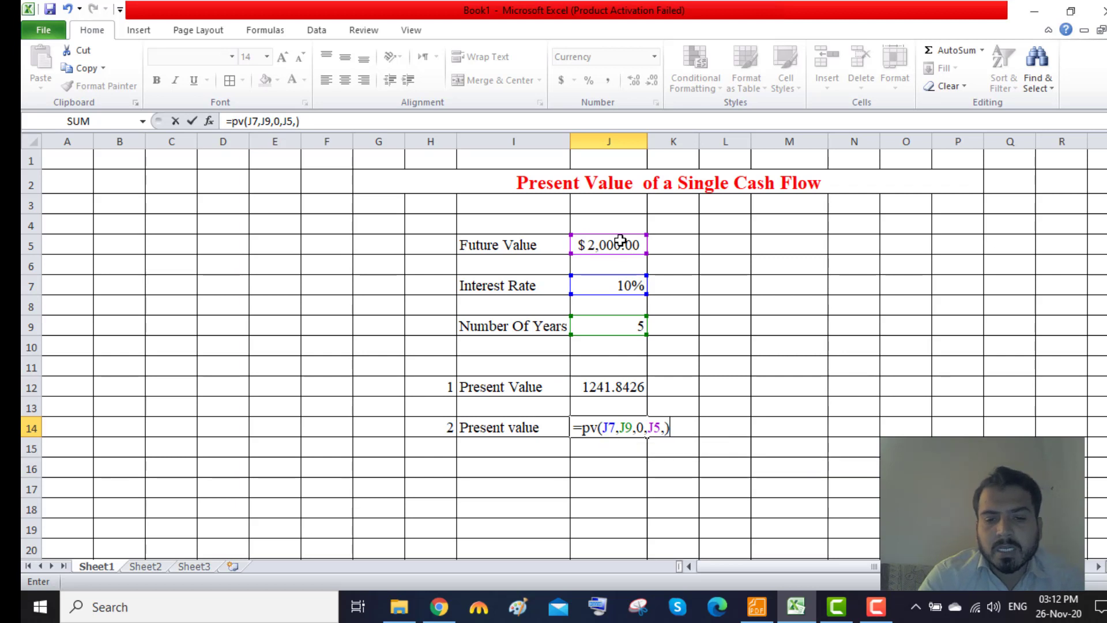
pyautogui.press('BackSpace')
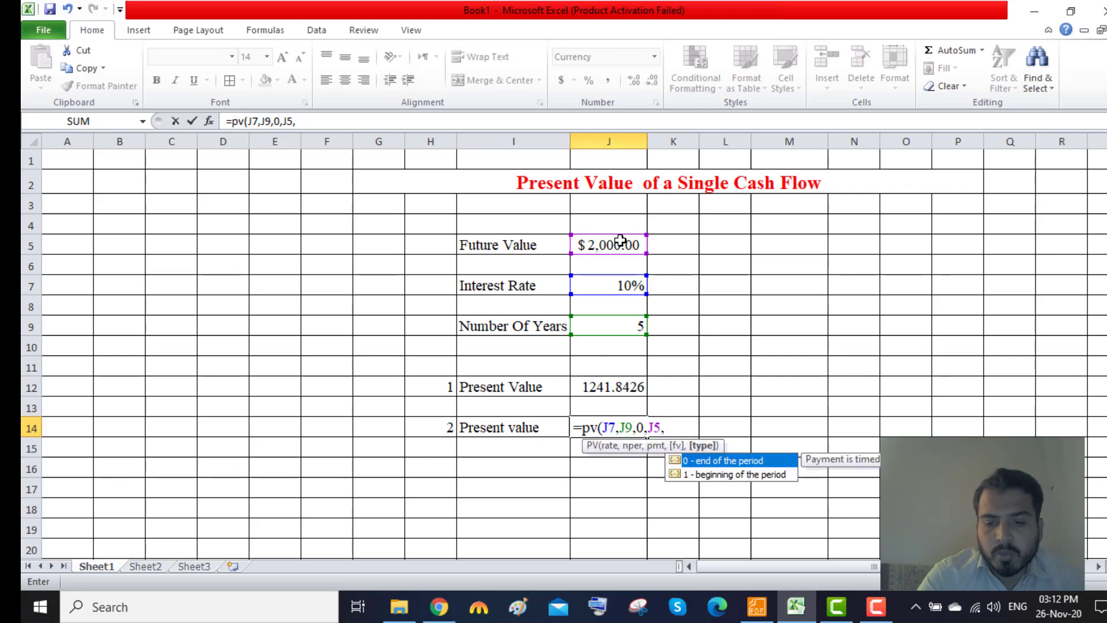
pyautogui.write('0')
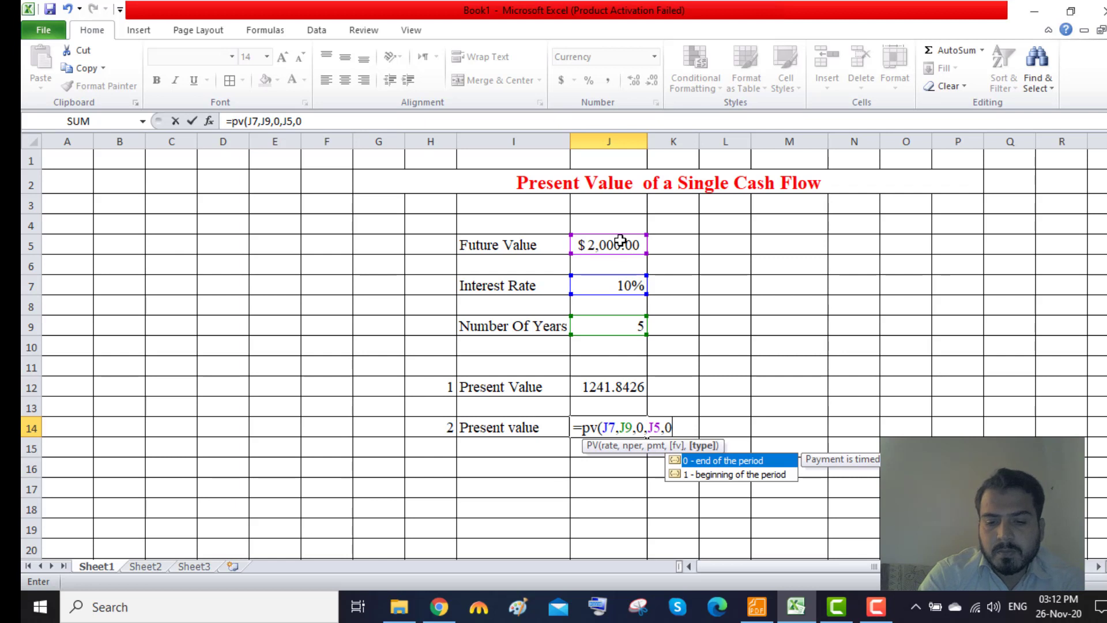
pyautogui.write(')')
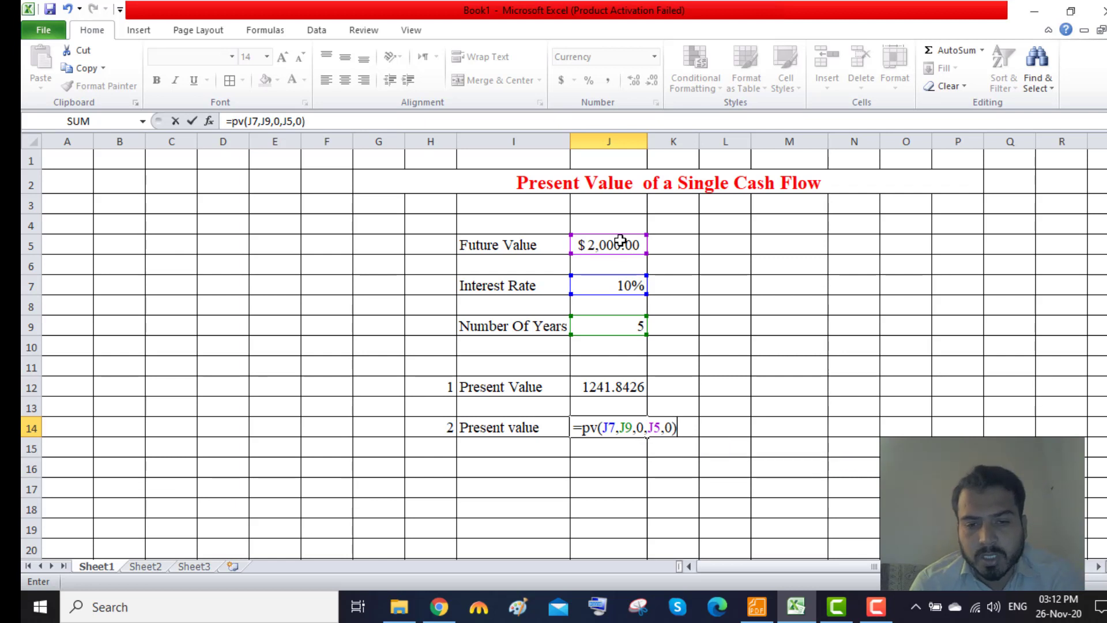
pyautogui.press('Return')
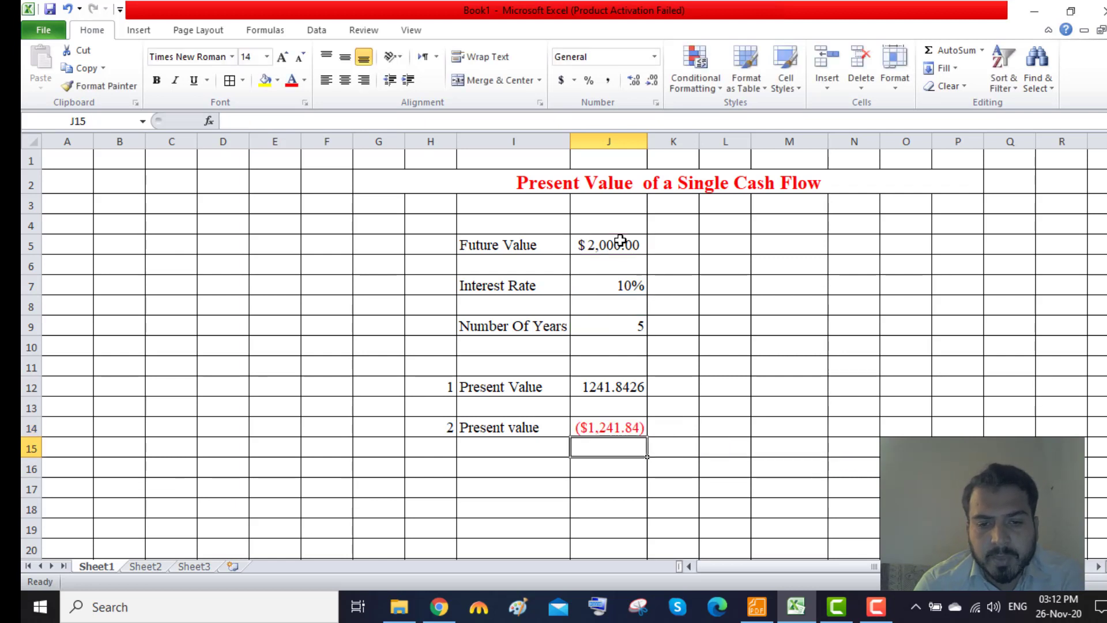